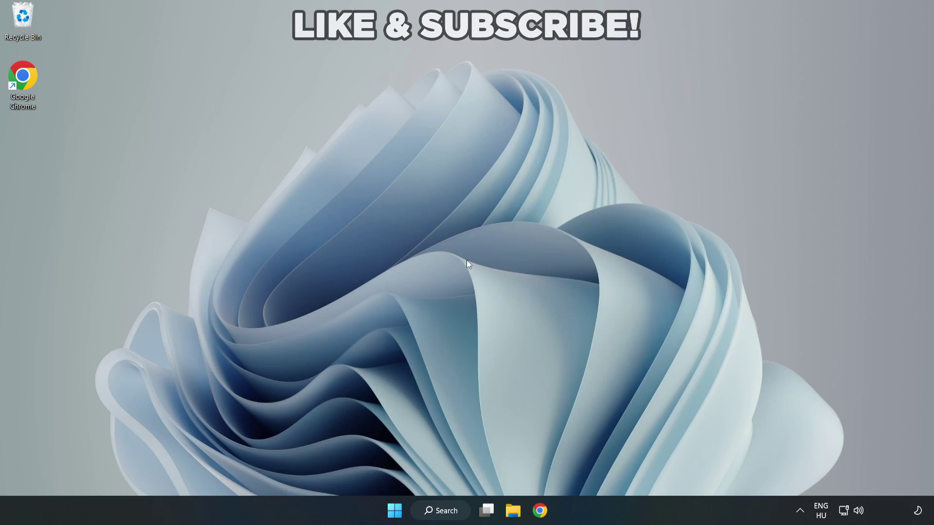
- Type 'device manager' into Windows Search from the taskbar
click(443, 511)
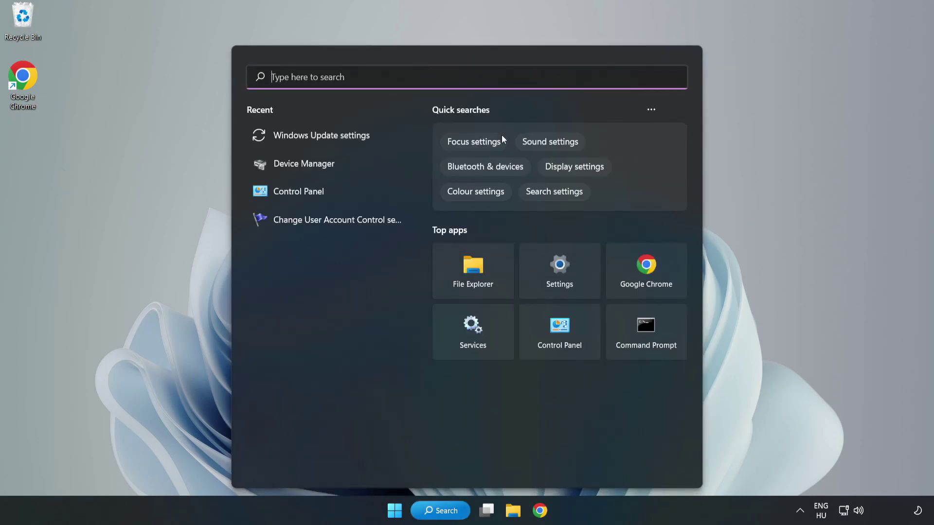
text(device m)
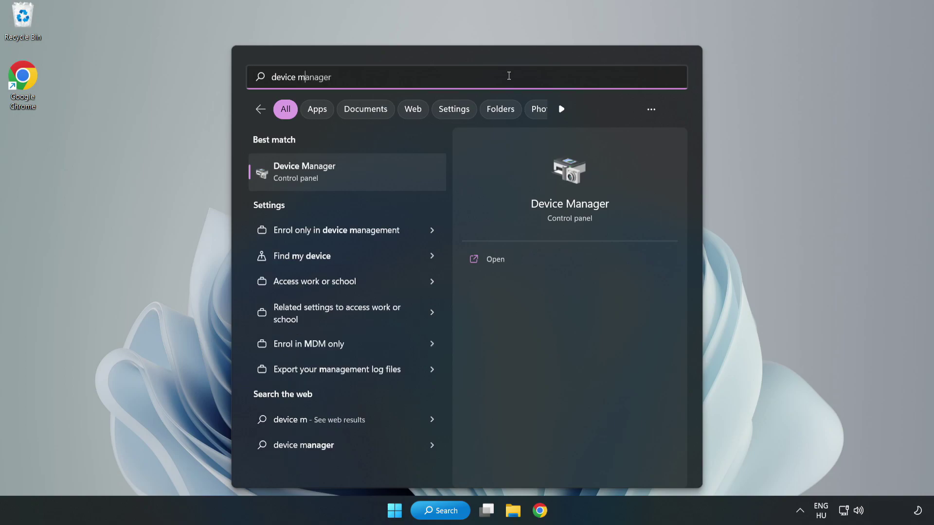
text(anager)
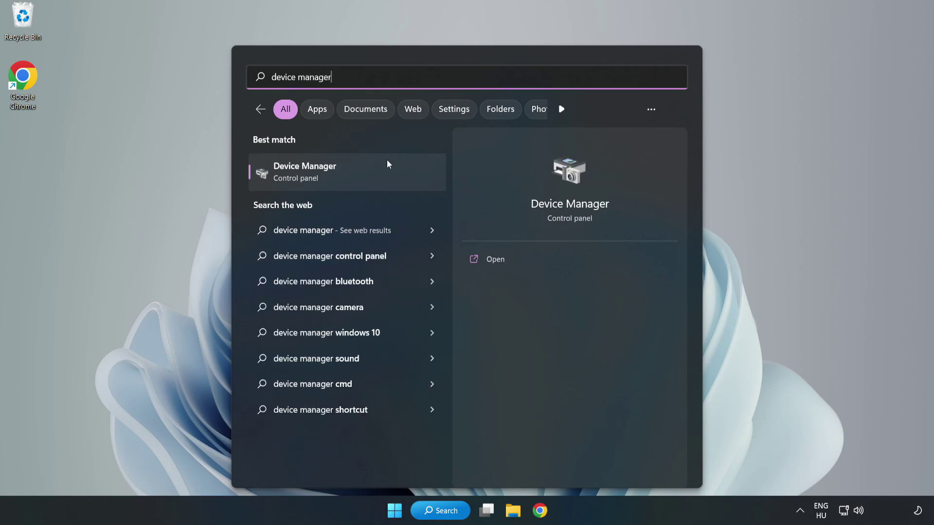
- Open Device Manager, expand Display adapters and bring up the VMware SVGA 3D adapter's context menu
click(346, 177)
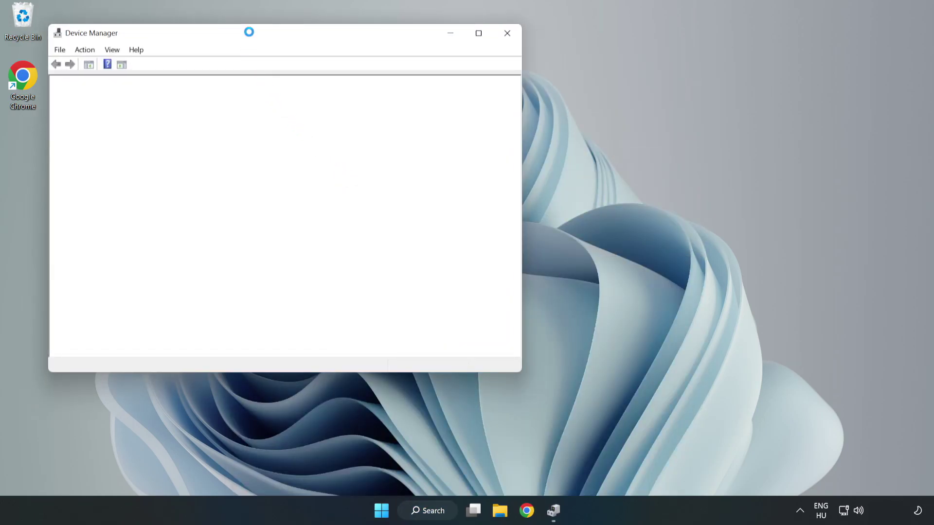
drag(249, 36, 418, 83)
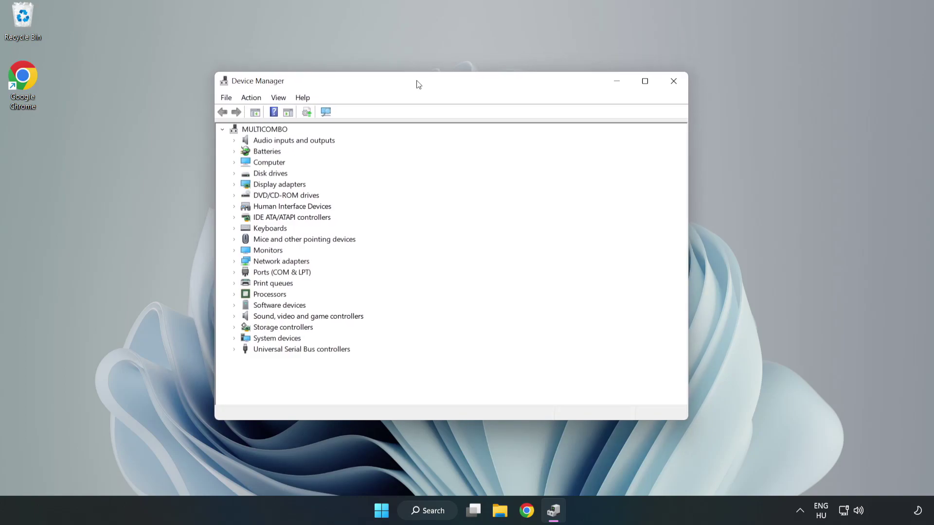
click(249, 185)
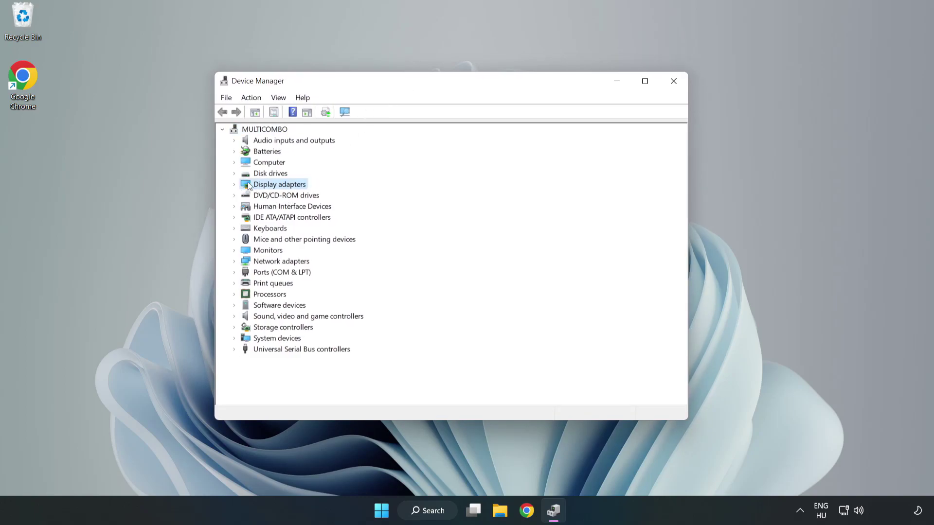
click(234, 184)
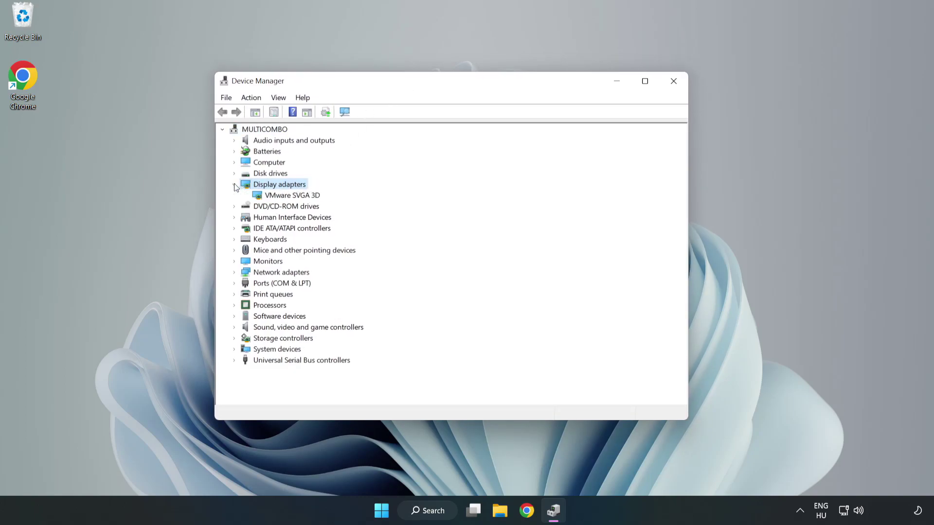
click(260, 196)
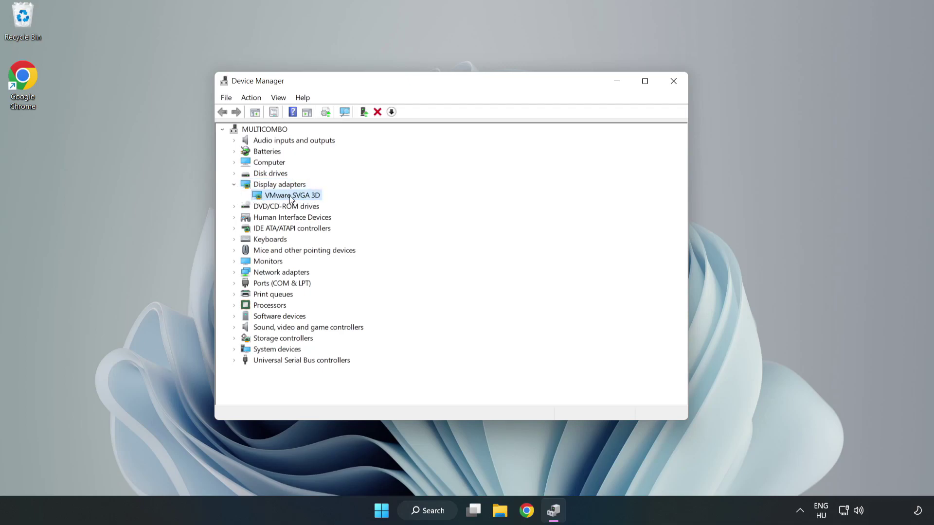
right_click(290, 198)
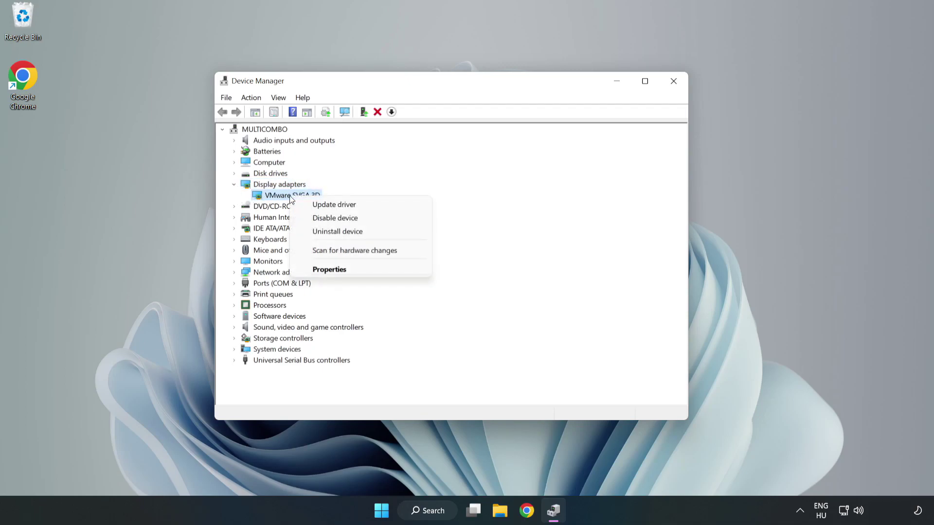
- Search automatically for a VMware SVGA 3D driver, confirm it's already current, and close Device Manager
click(362, 204)
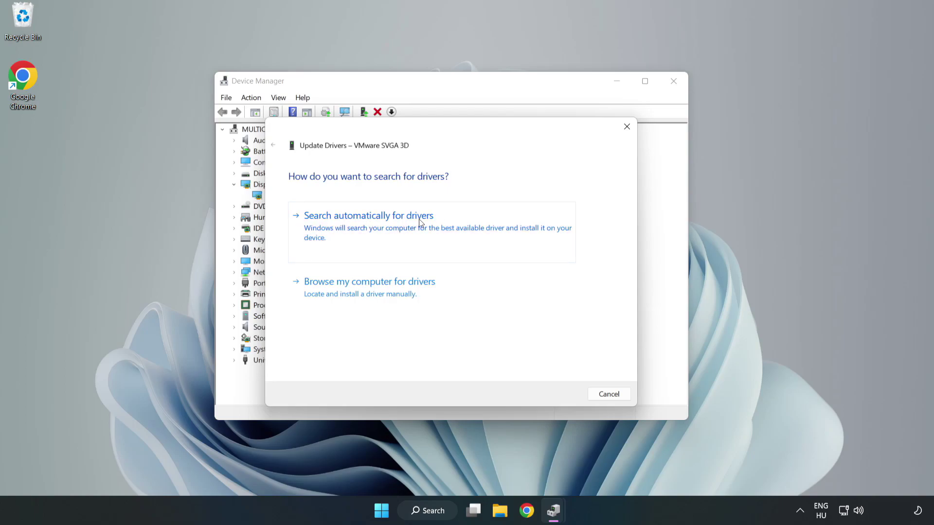
click(372, 227)
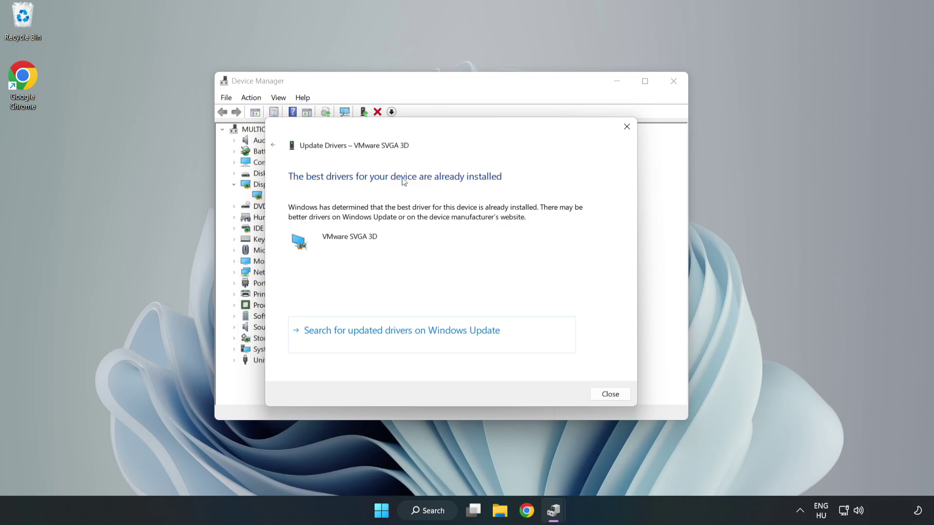
click(610, 395)
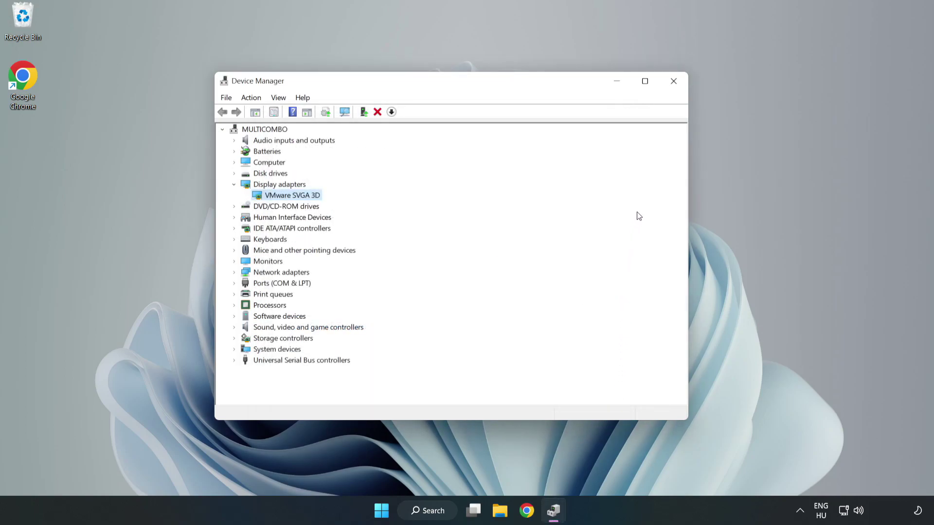
click(674, 85)
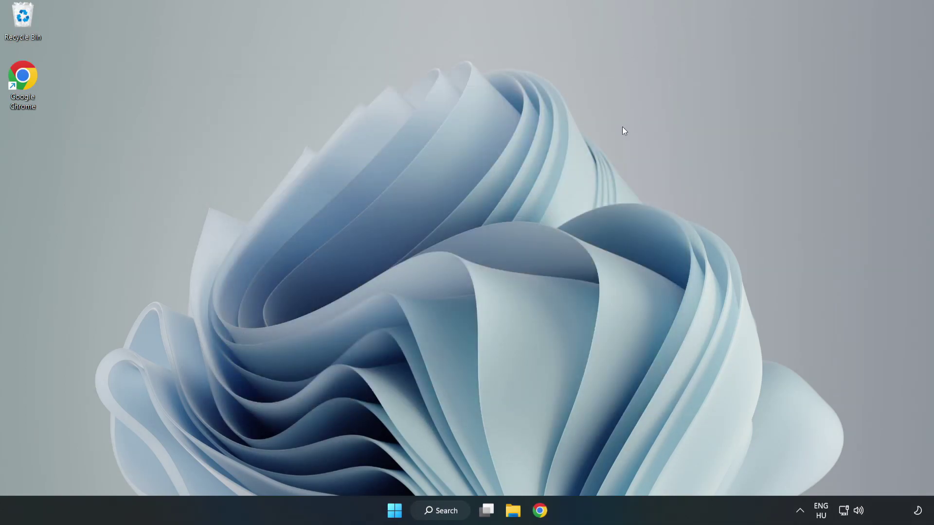
- Search Windows for 'updates' and open the Windows Update settings page
click(445, 510)
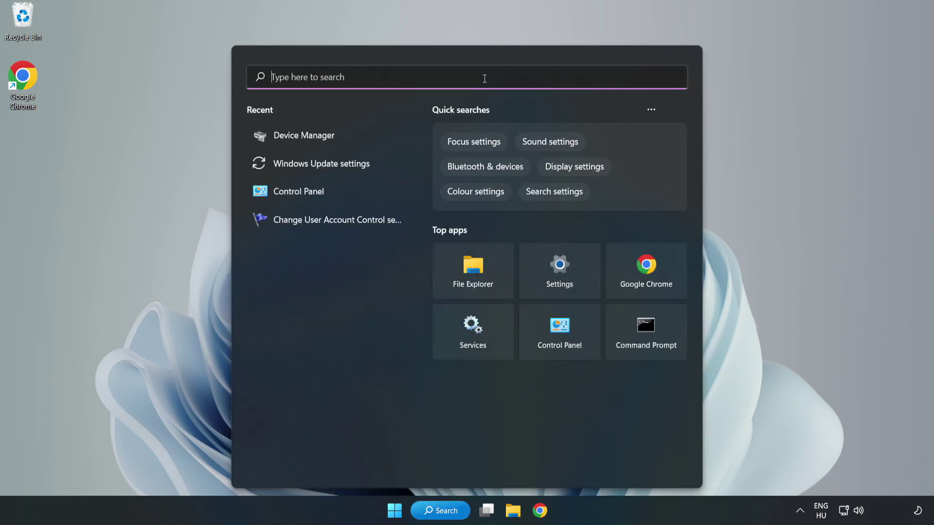
text(updates)
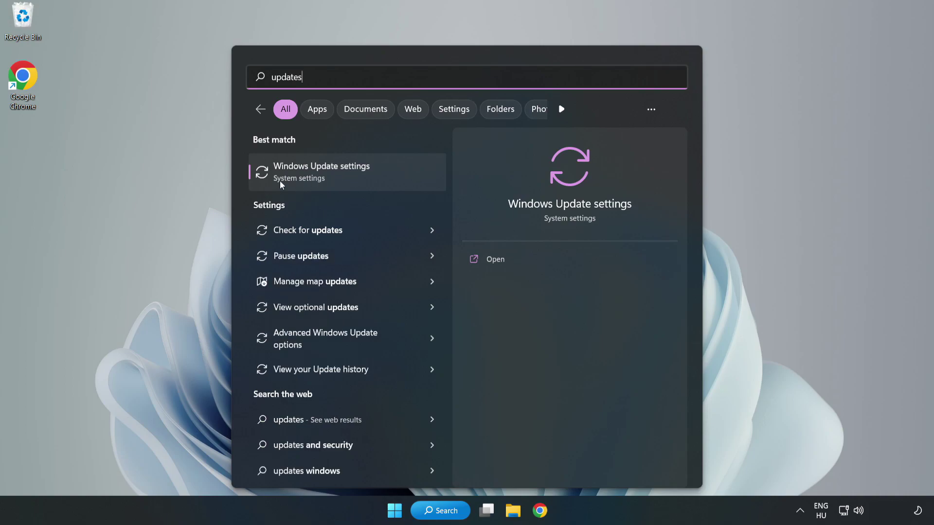
click(332, 174)
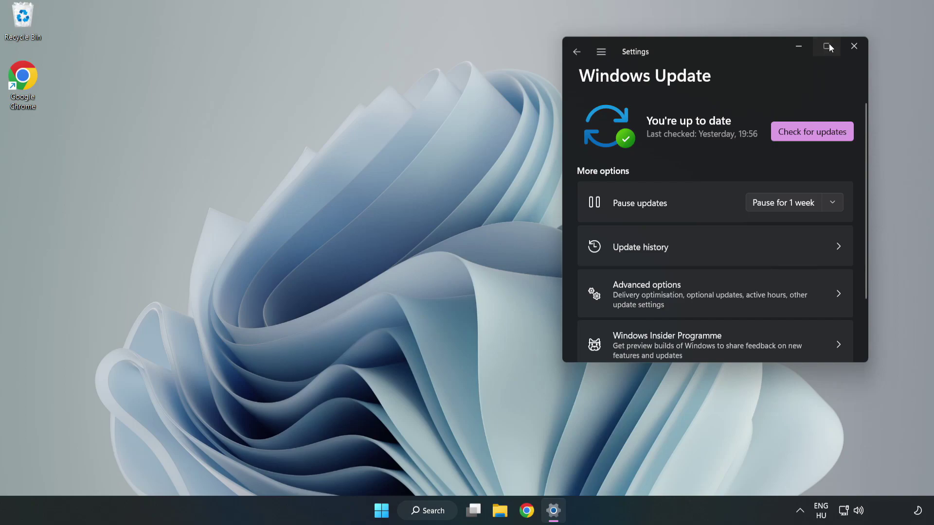
- Maximize Settings and check for updates, then select the YOUR NOT WORKING APP desktop shortcut
click(827, 45)
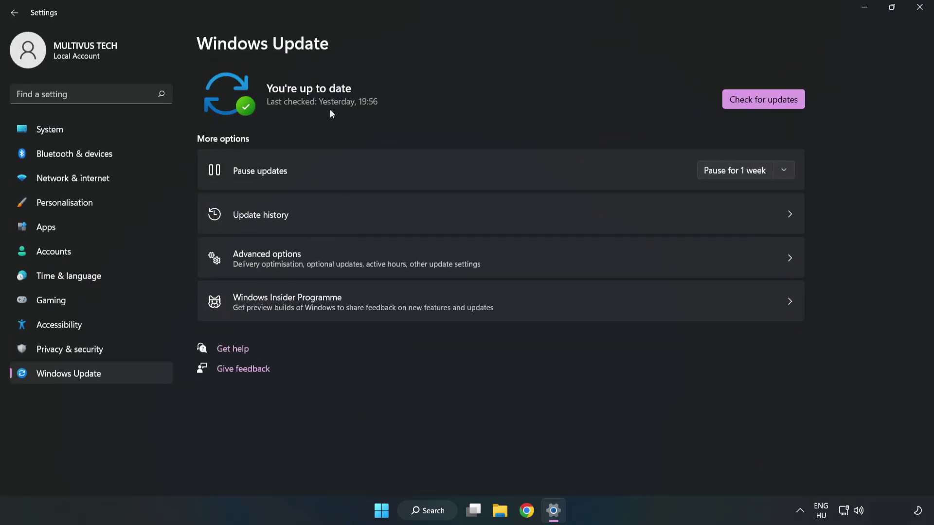
click(766, 101)
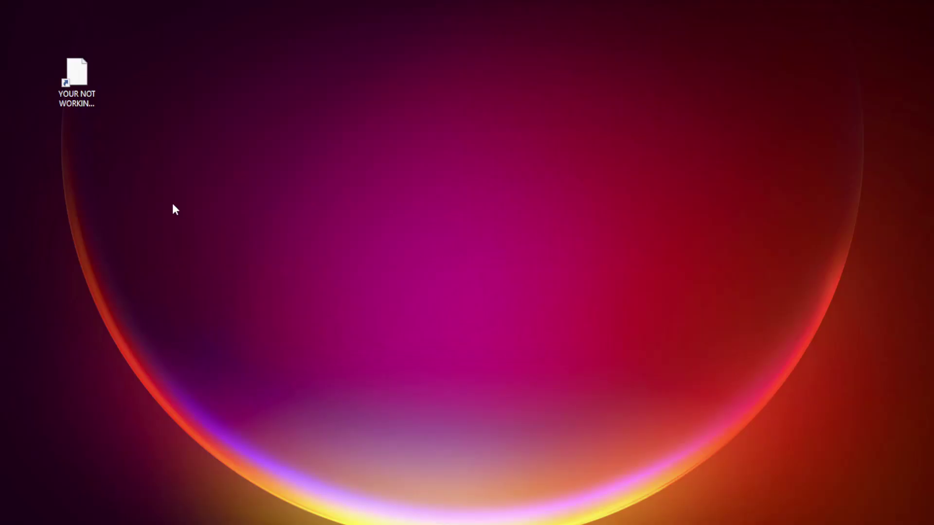
click(77, 73)
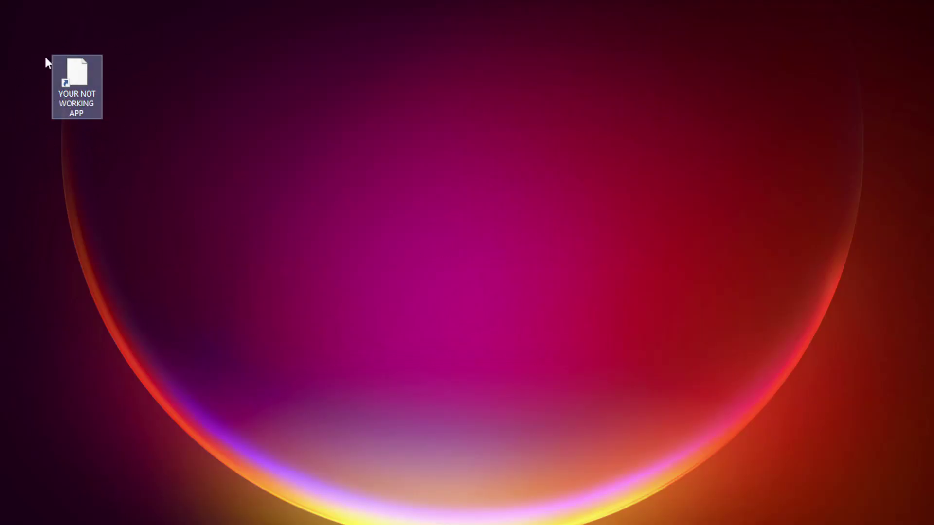
- Open the YOUR NOT WORKING APP shortcut's Properties dialog and center it on screen
right_click(76, 69)
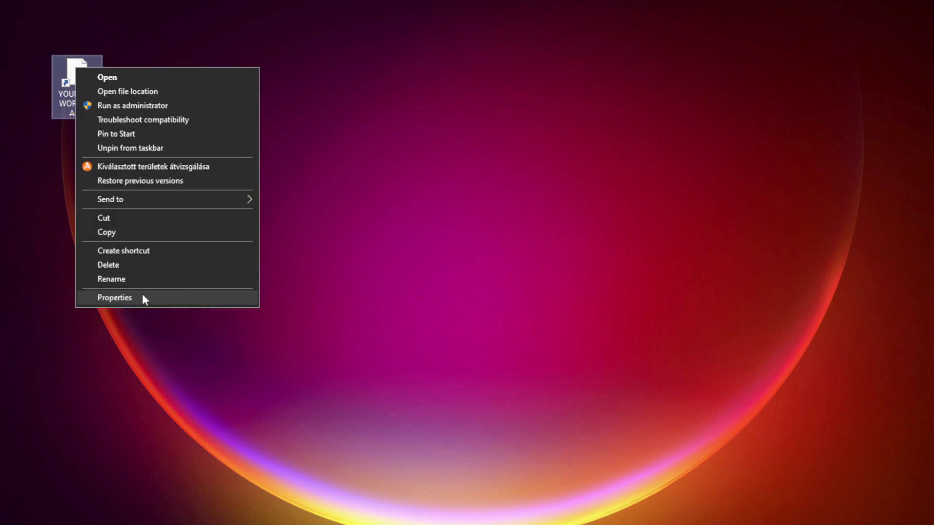
click(186, 296)
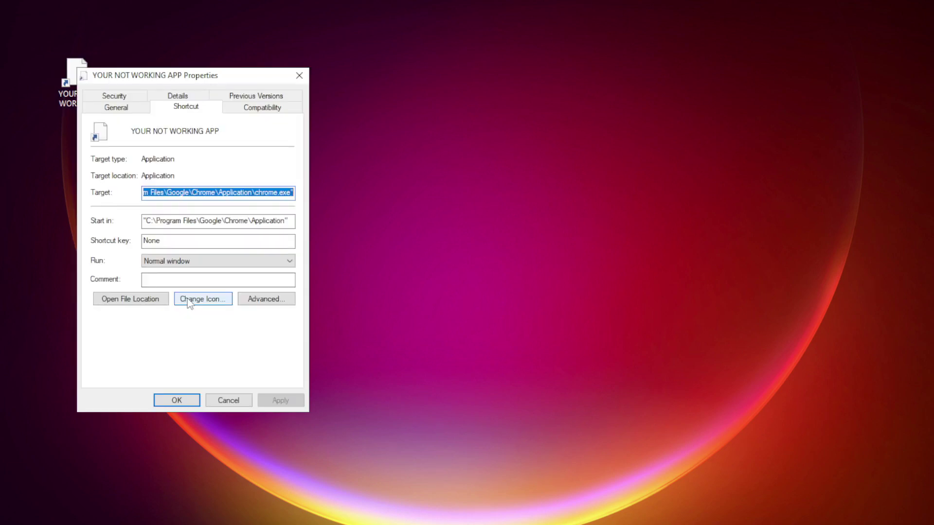
drag(204, 75, 471, 104)
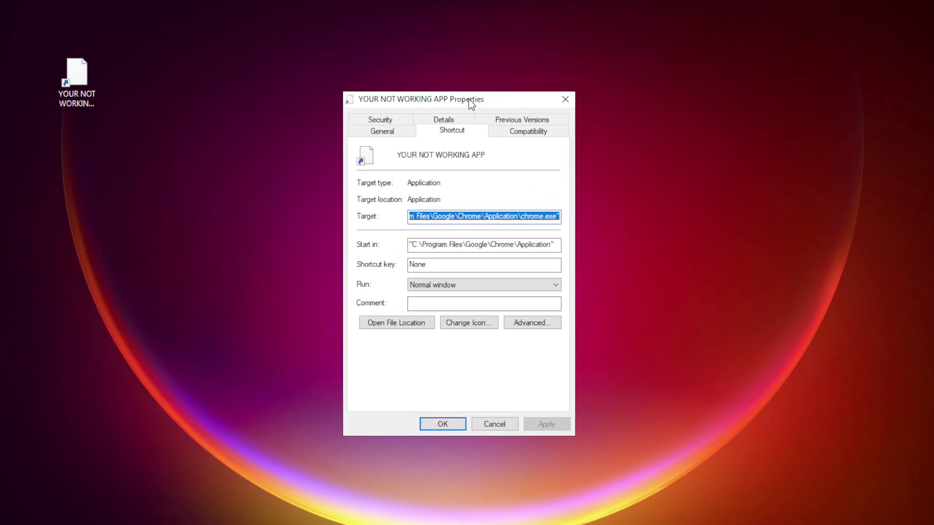
- Set the shortcut to Windows 8 compatibility mode, then apply and confirm with OK
click(548, 139)
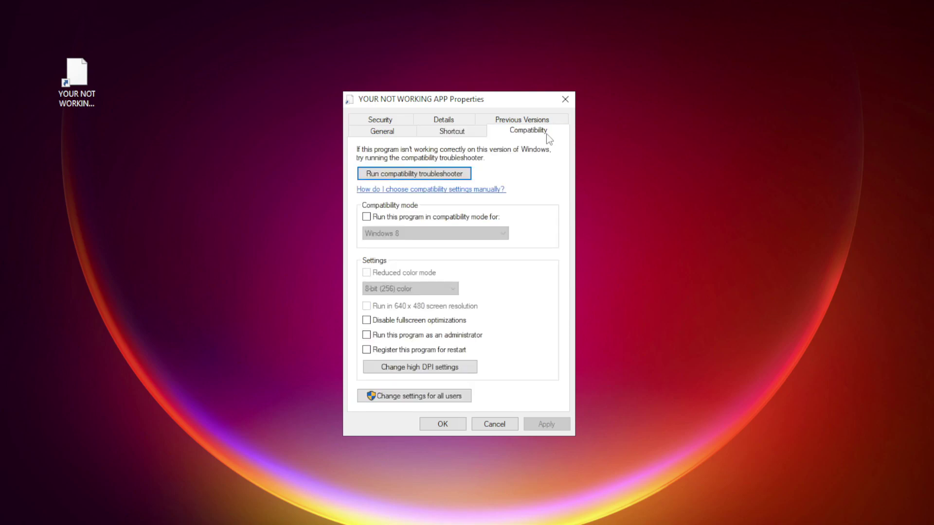
click(381, 219)
click(416, 234)
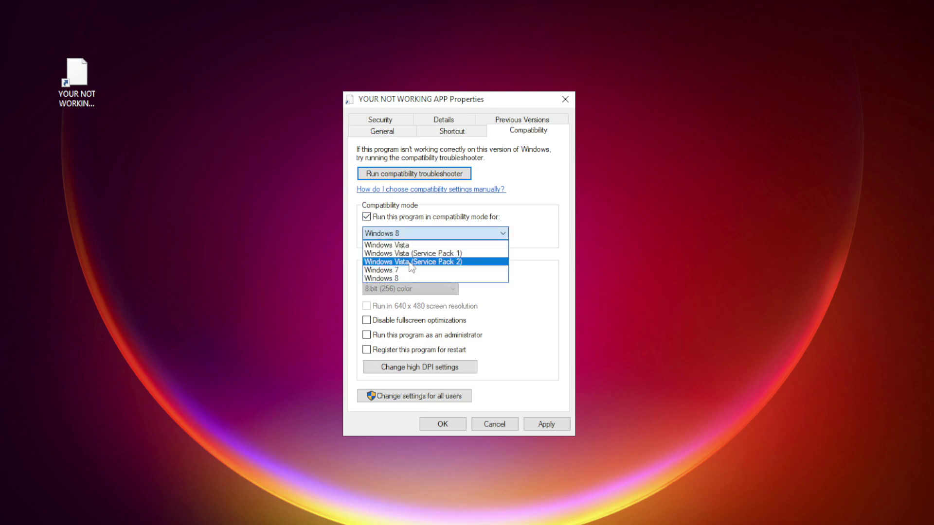
click(407, 278)
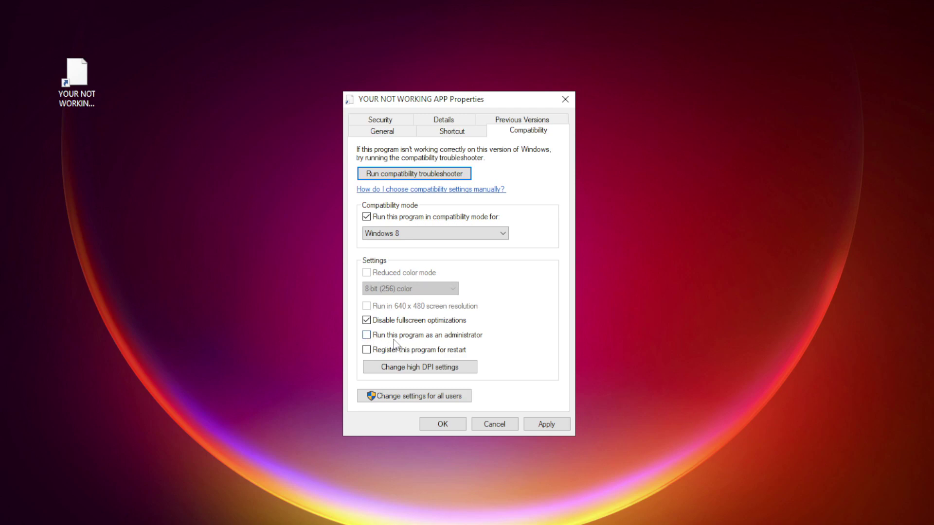
click(553, 427)
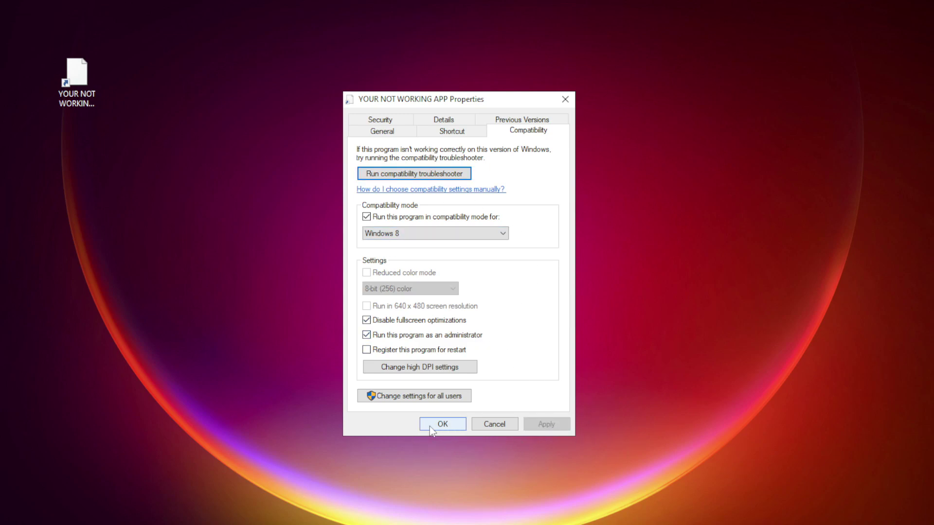
click(443, 425)
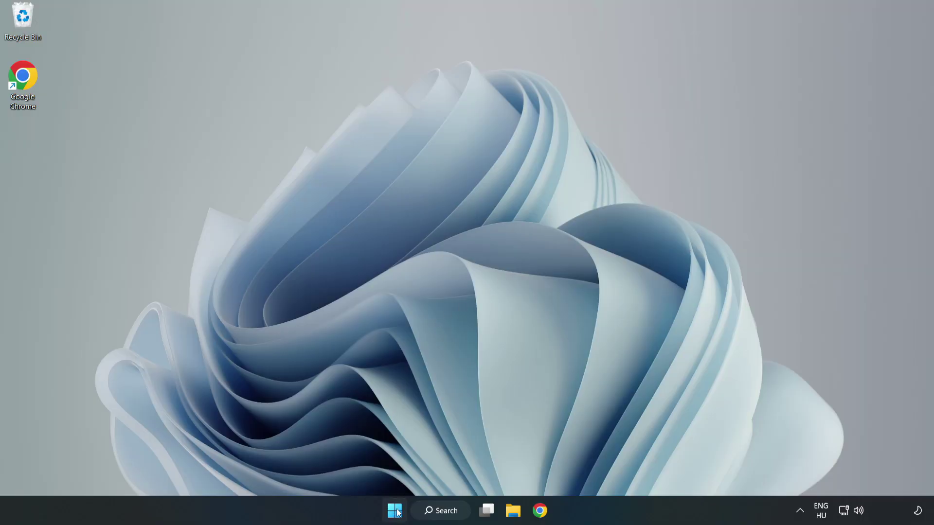
- Launch Task Manager from the Start button's power-user menu
right_click(397, 516)
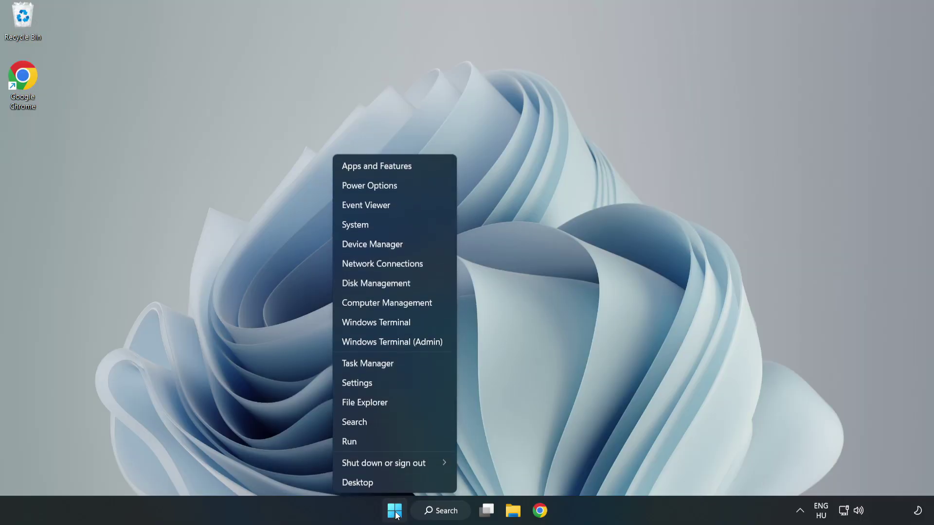
click(394, 366)
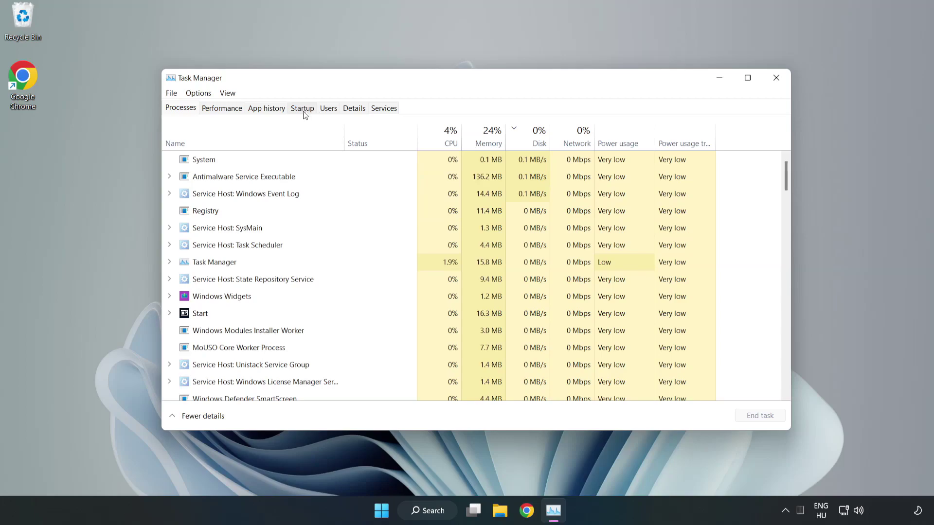
- Disable Cortana, Microsoft Edge, Microsoft Teams and Phone Link at startup, then close Task Manager
click(303, 111)
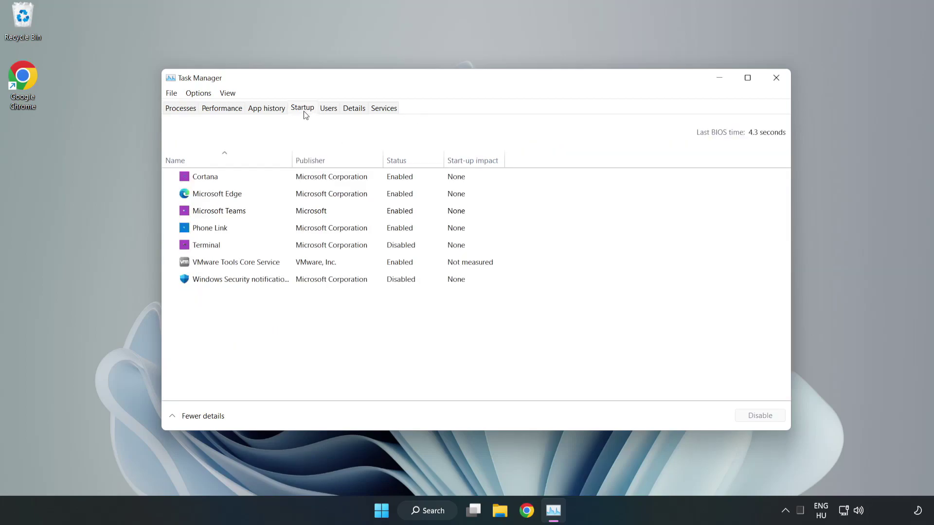
click(331, 179)
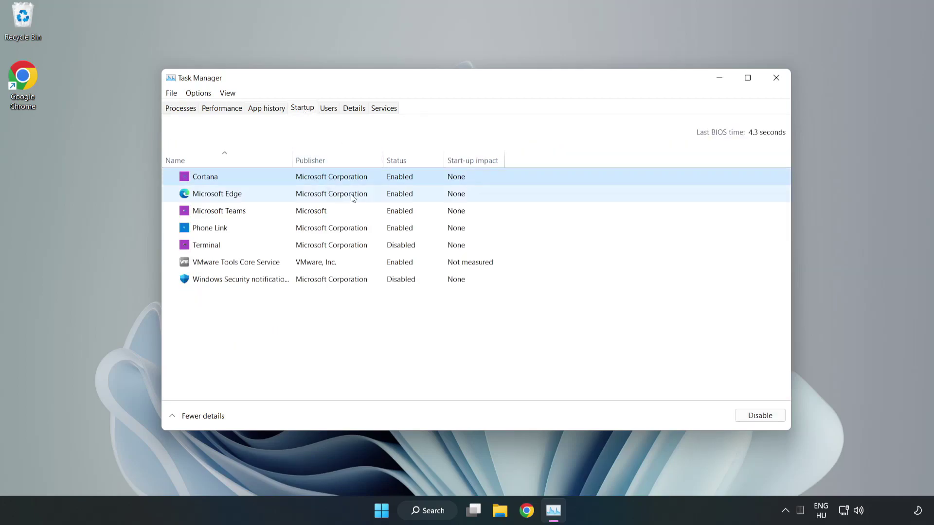
click(746, 414)
click(417, 200)
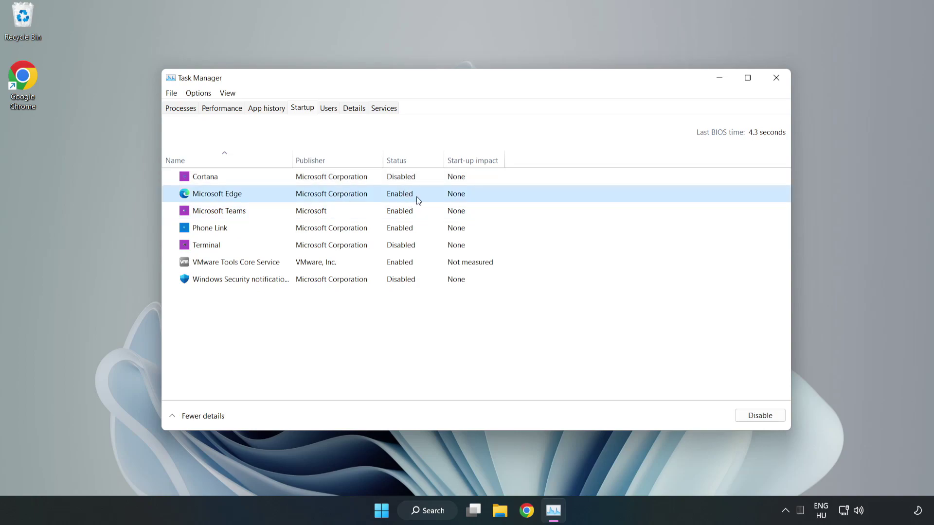
click(758, 415)
click(319, 213)
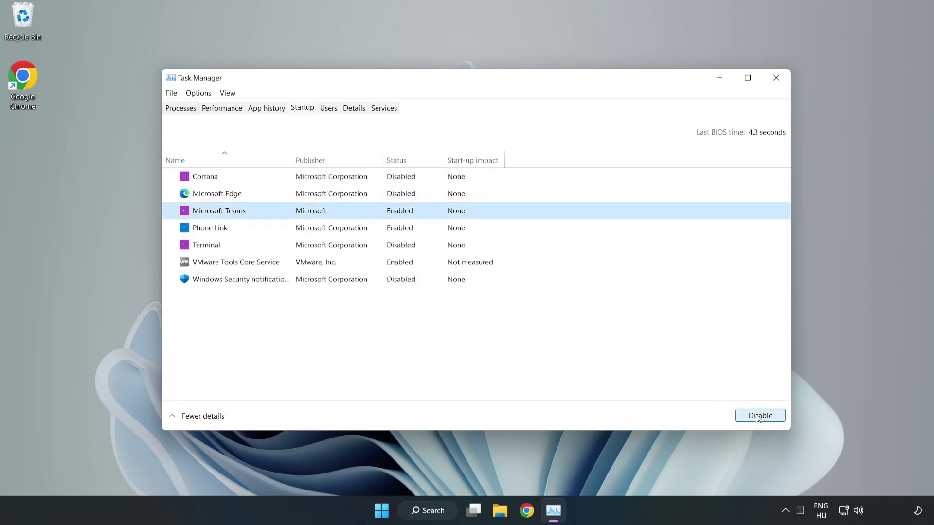
click(758, 416)
click(326, 233)
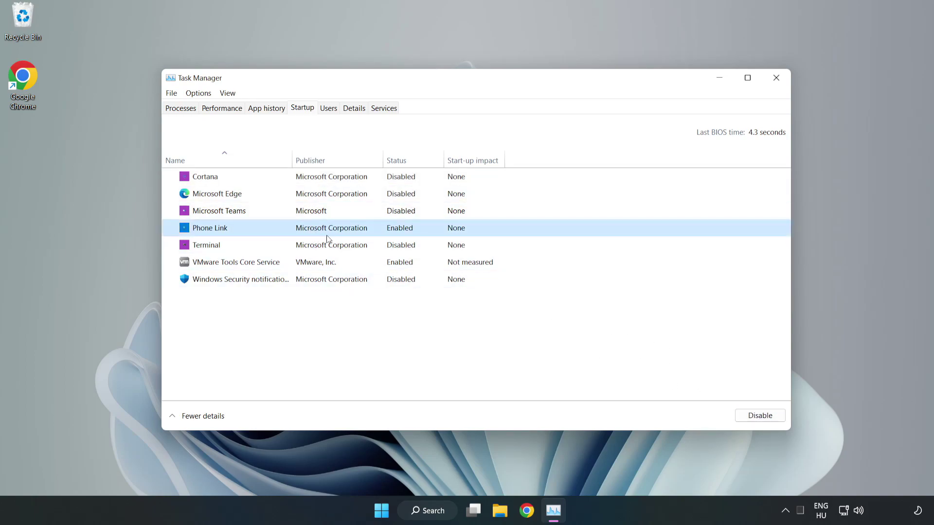
click(772, 416)
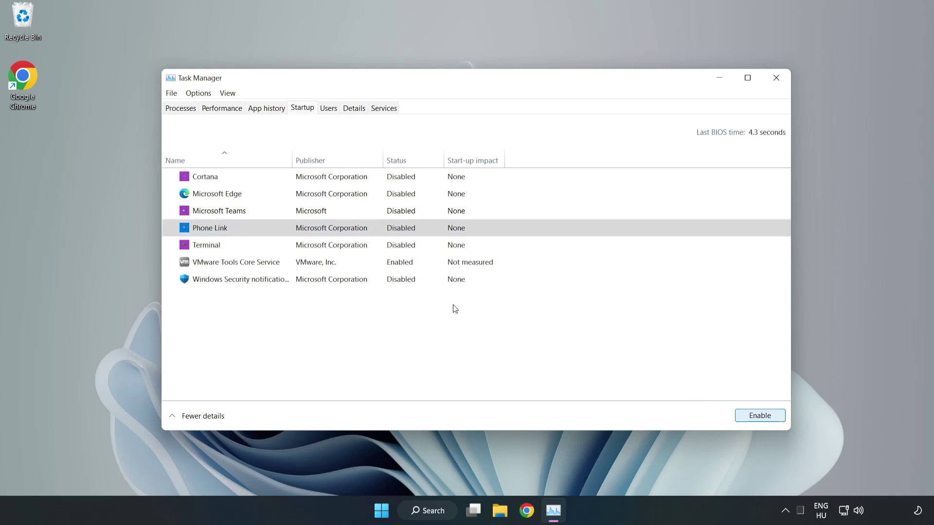
click(776, 78)
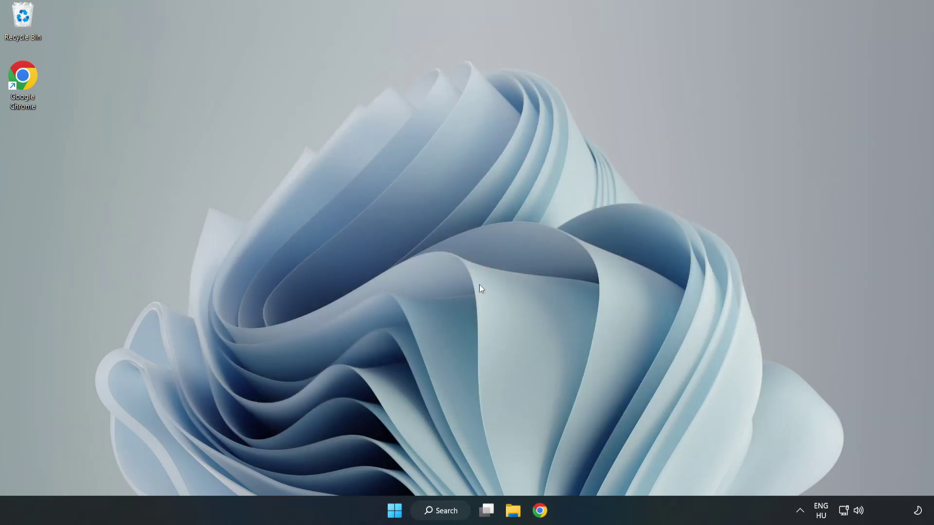
- Download the DirectX End-User Runtime Web Installer in Chrome and launch dxwebsetup.exe
click(538, 515)
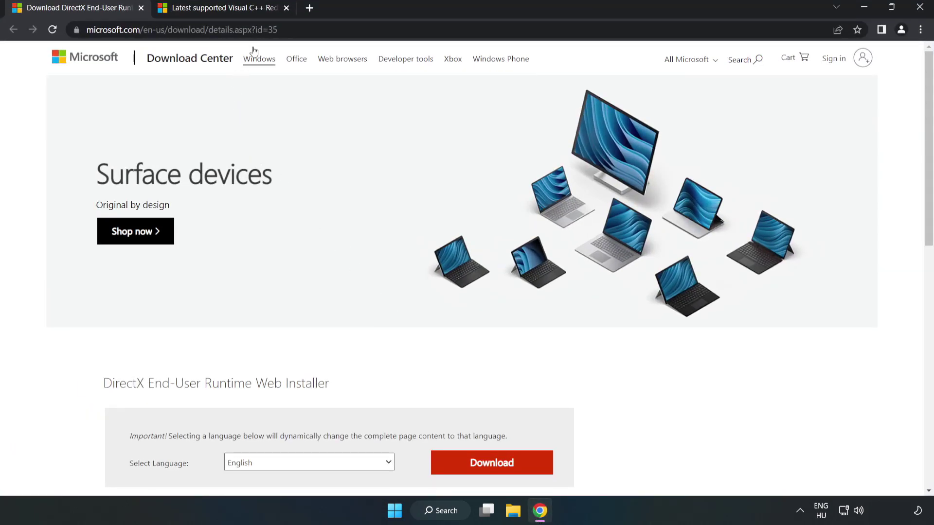
drag(292, 30, 17, 26)
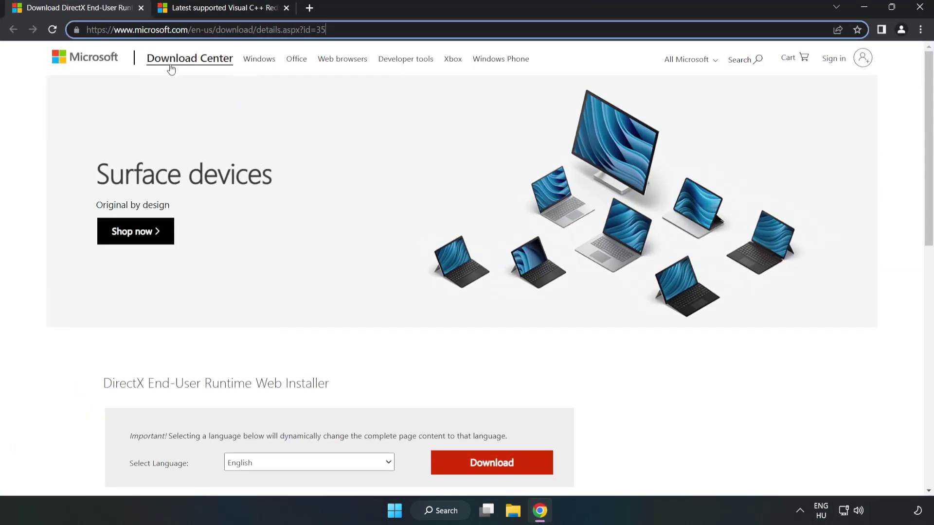
click(37, 111)
scroll(38, 111, down, 3)
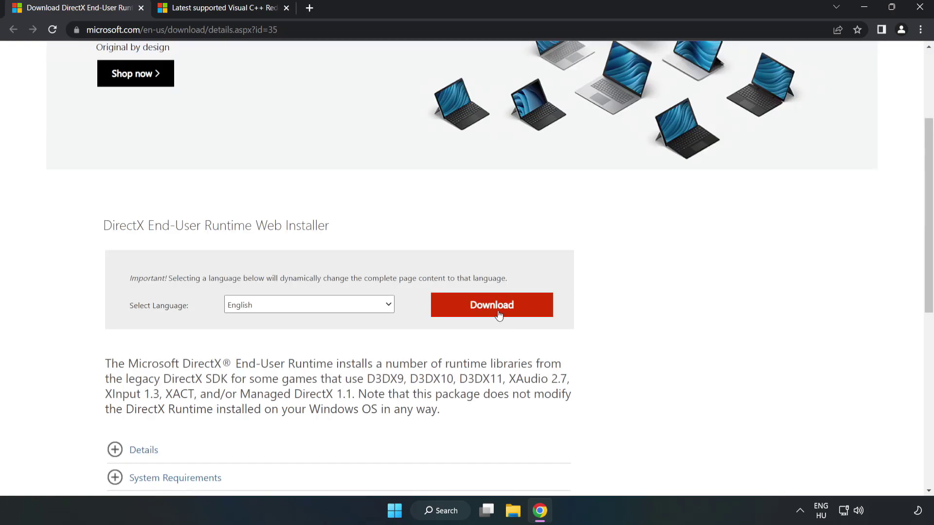
click(496, 312)
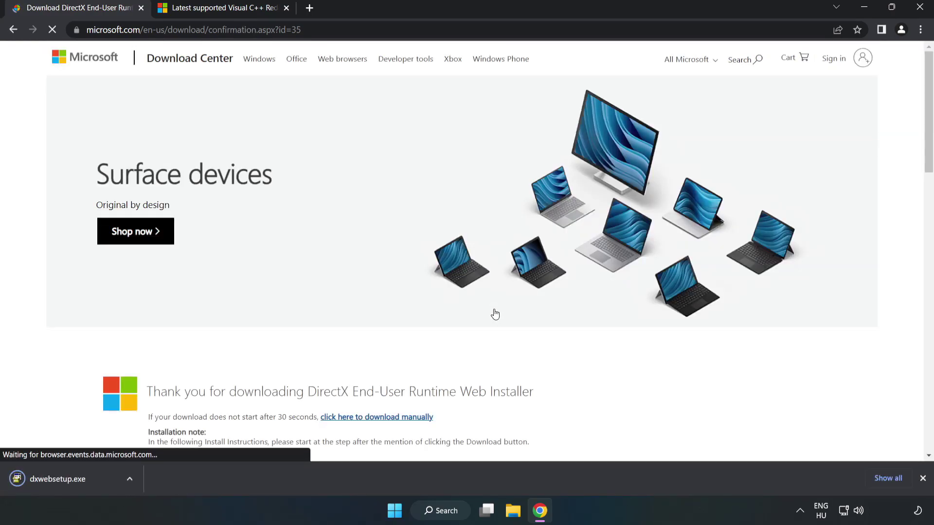
click(68, 479)
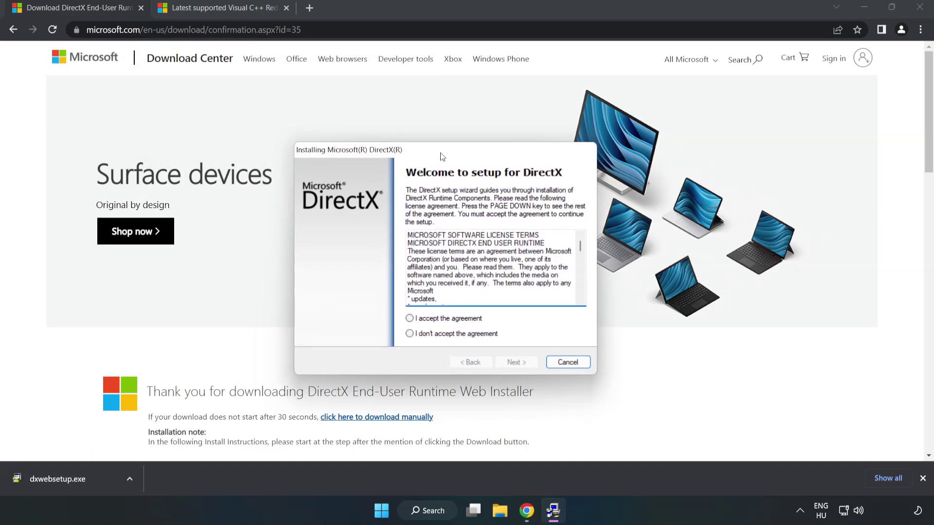
- Accept the DirectX license, decline the Bing Bar, and finish setup, which finds DirectX up to date
drag(594, 248, 593, 290)
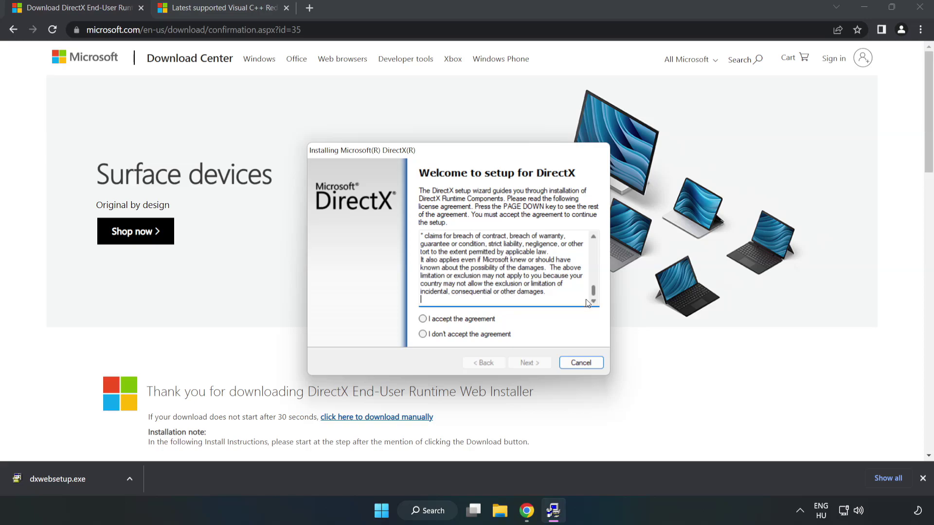
click(431, 322)
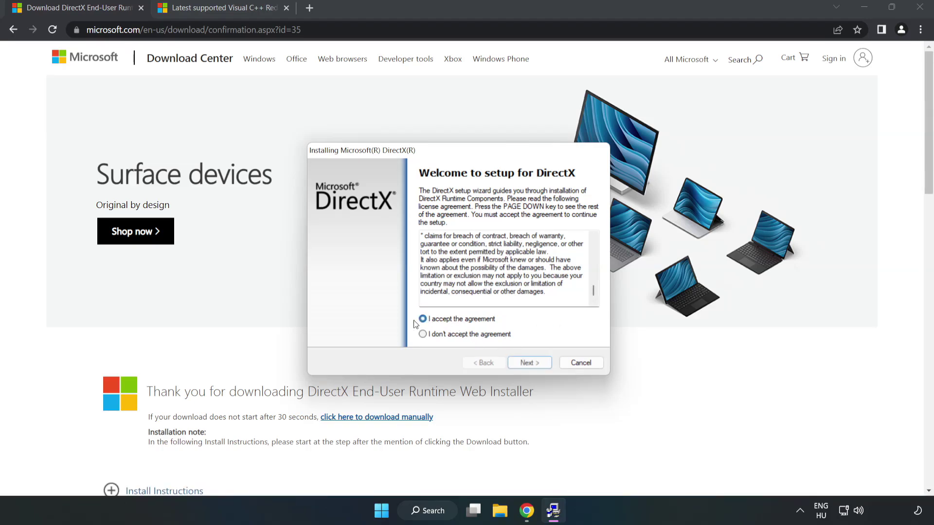
click(529, 363)
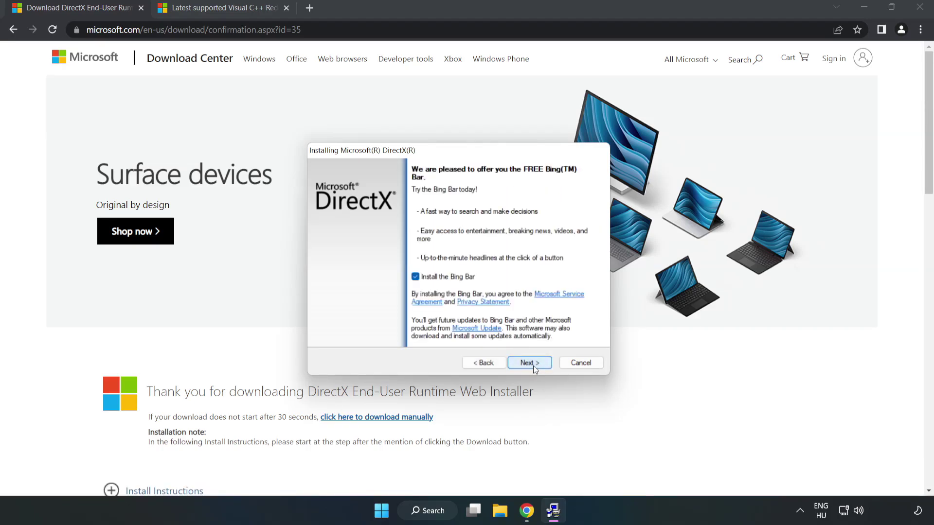
click(415, 277)
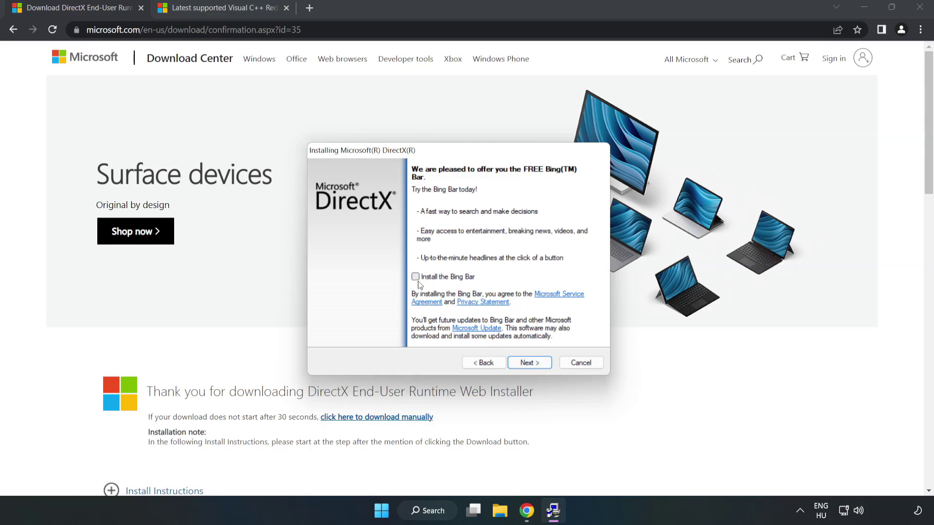
click(527, 363)
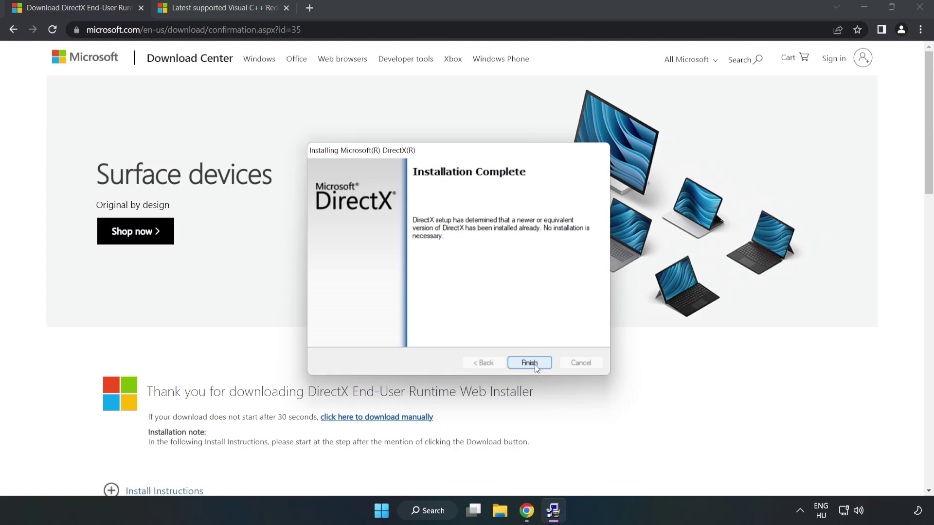
click(529, 363)
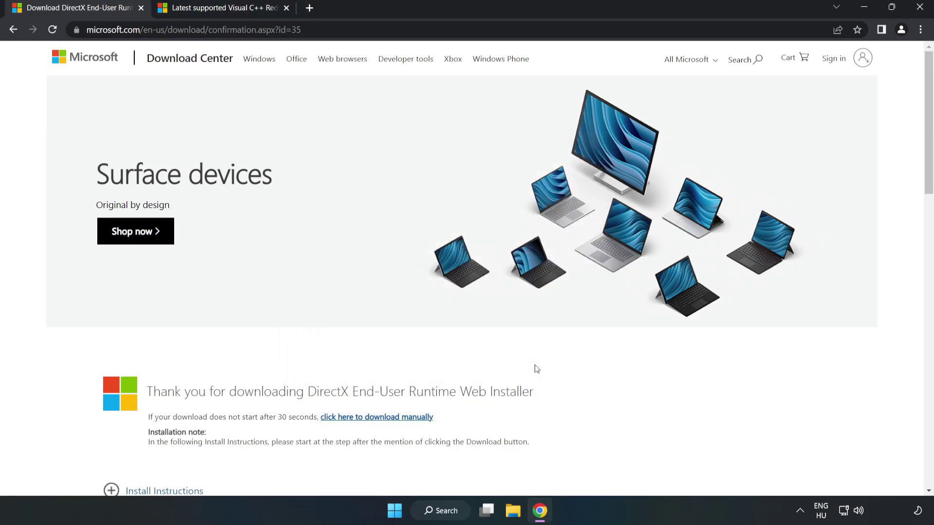
- Close the DirectX page and scroll the Microsoft Learn article to the Visual Studio 2015–2022 table
click(140, 8)
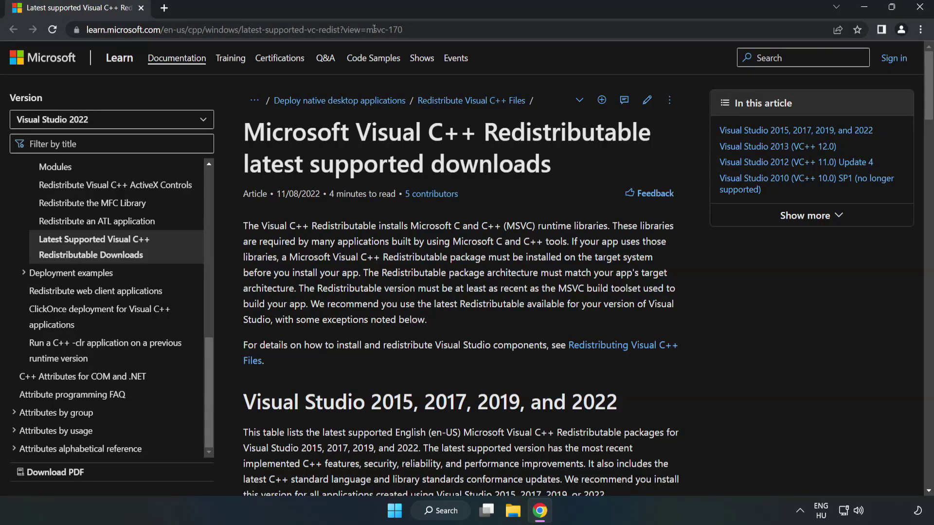
click(373, 29)
key(End)
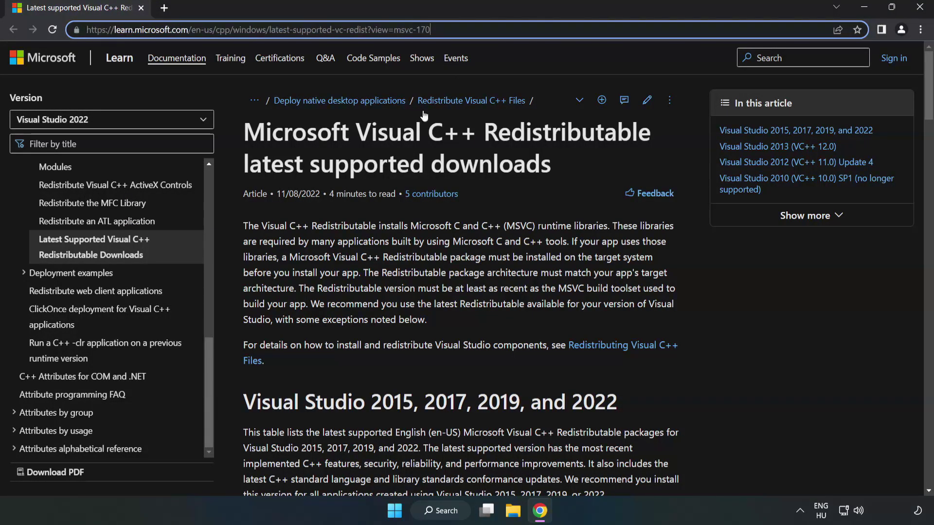
click(389, 156)
scroll(372, 178, down, 1)
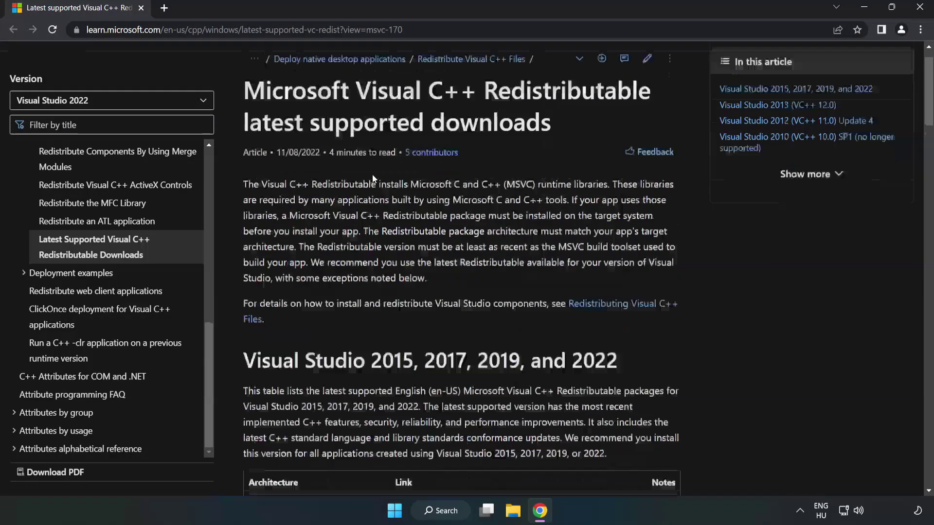
scroll(372, 177, down, 5)
scroll(376, 187, down, 1)
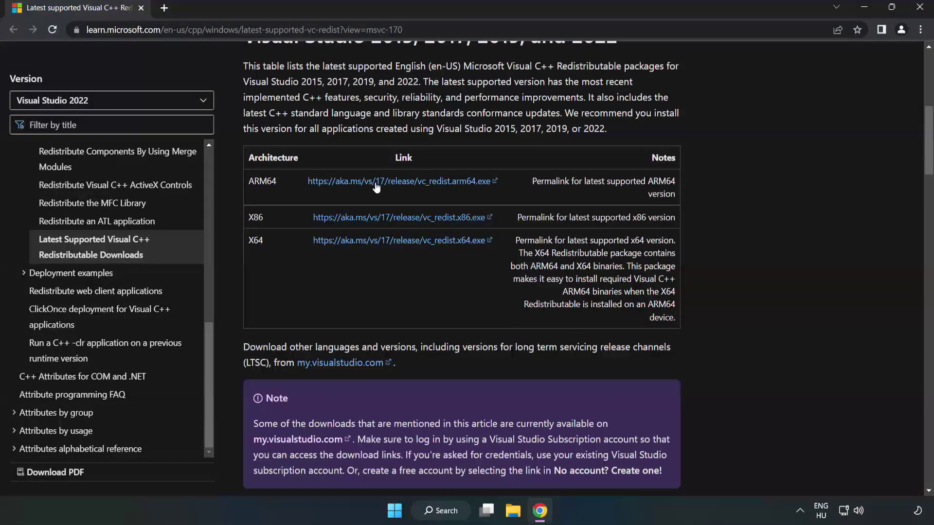
scroll(374, 185, up, 1)
drag(241, 99, 619, 97)
click(513, 152)
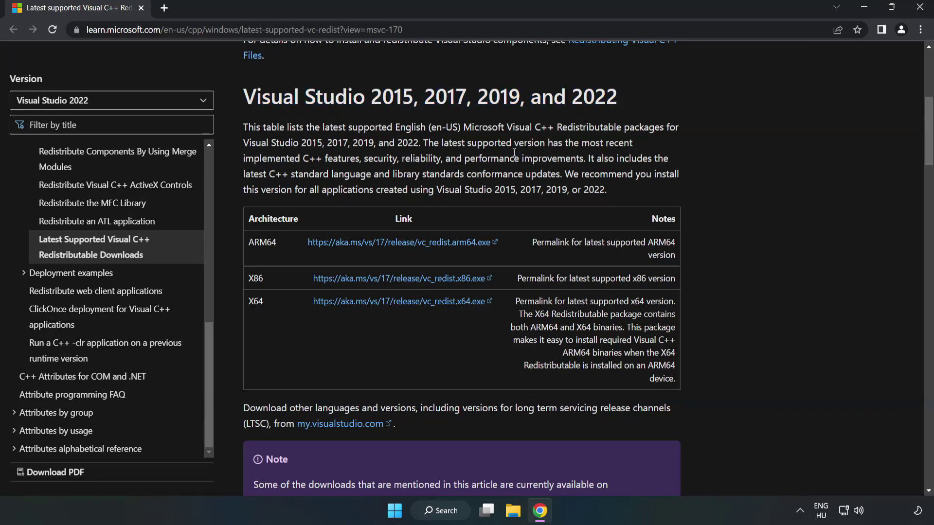
- Download the ARM64, x86 and x64 vc_redist installers, then launch the ARM64 one
click(380, 242)
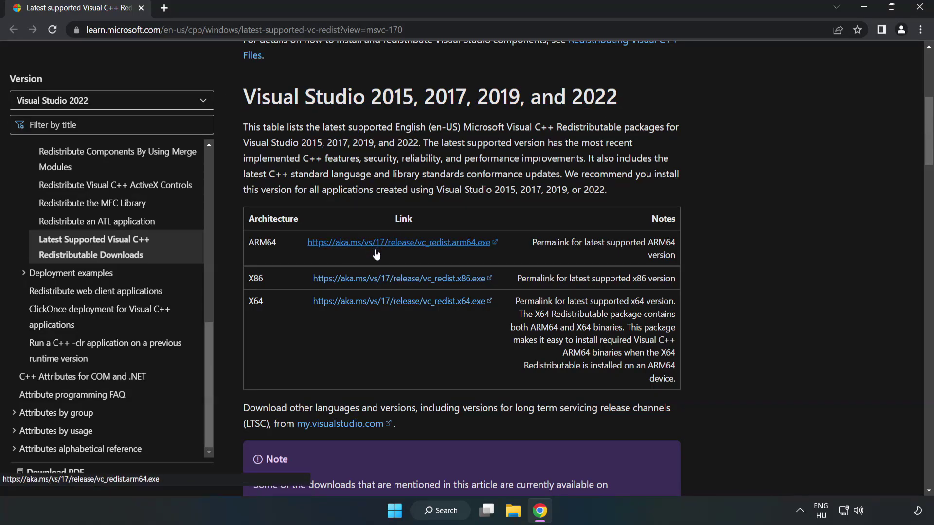
click(379, 288)
click(392, 304)
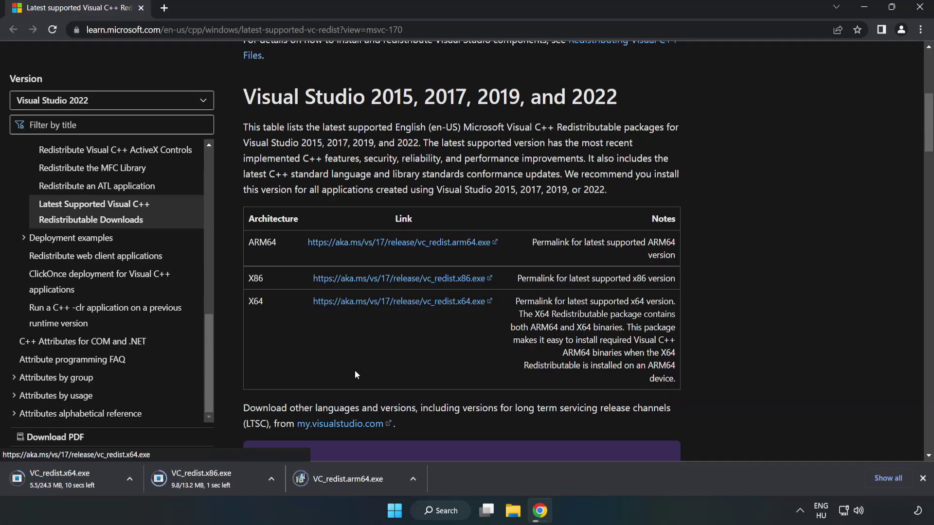
click(356, 479)
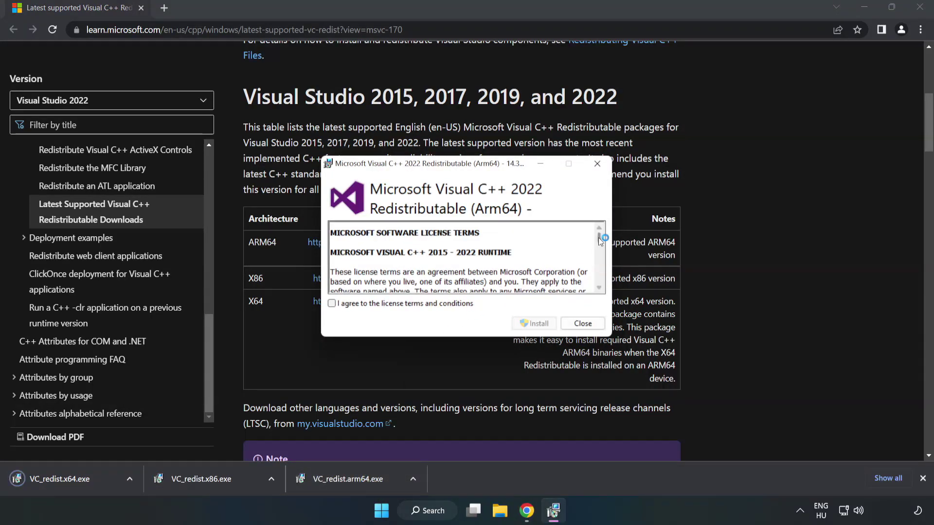
drag(599, 238, 601, 287)
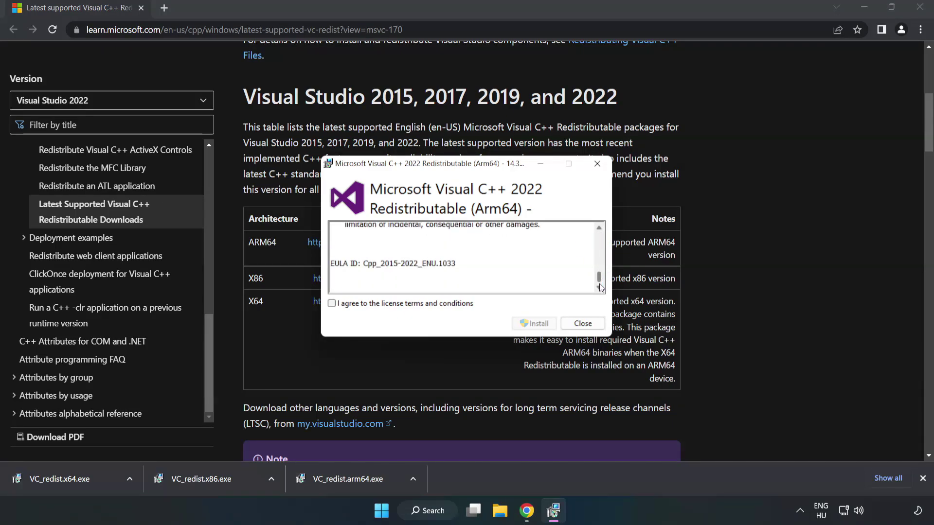
click(332, 303)
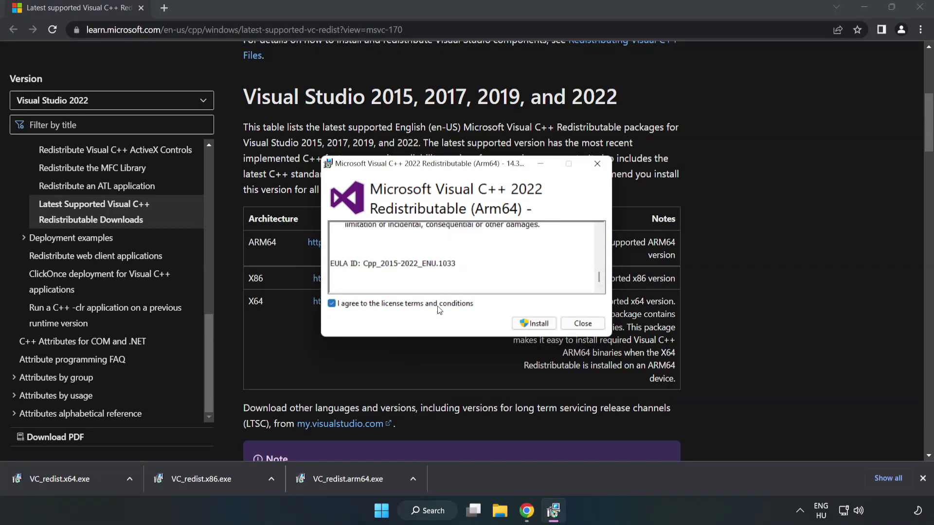
click(535, 324)
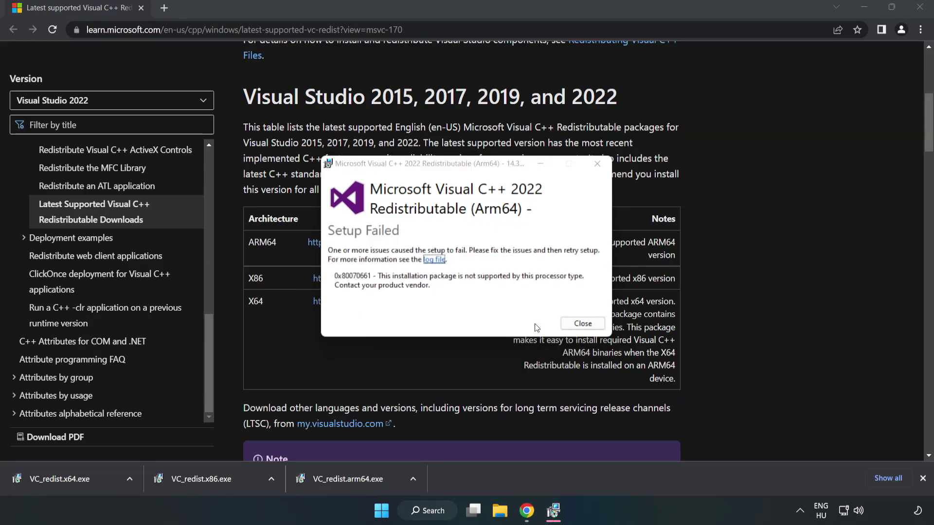
click(581, 324)
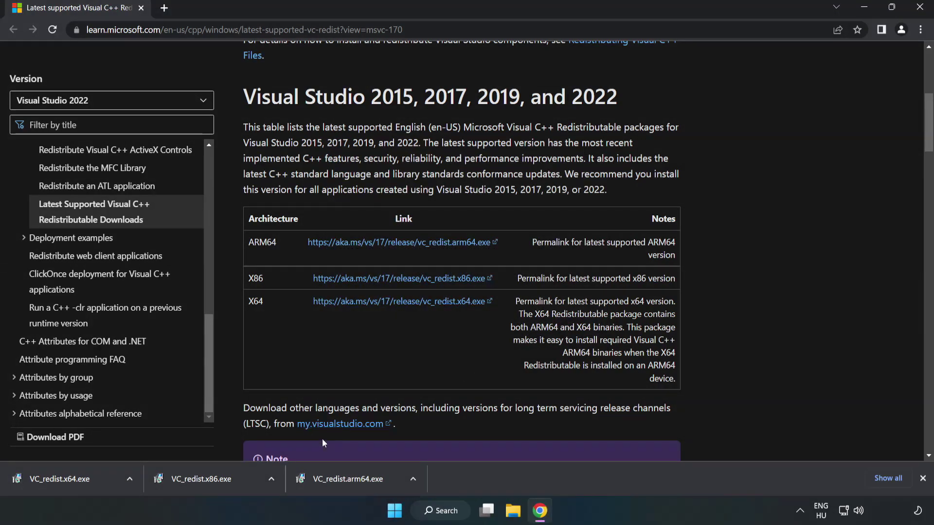
- Install Visual C++ 2015-2022 Redistributable x86 14.34.31931 from VC_redist.x86.exe, then close setup
click(206, 477)
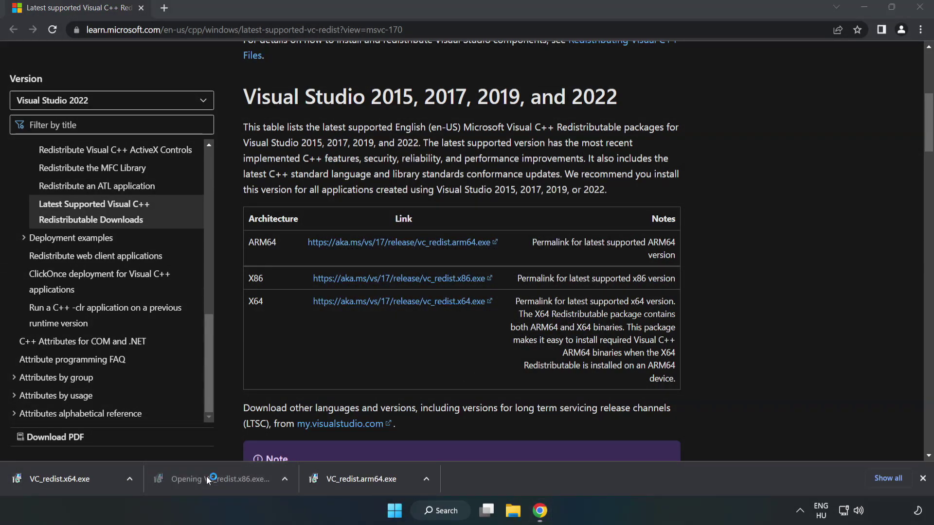
drag(597, 240, 599, 278)
click(332, 304)
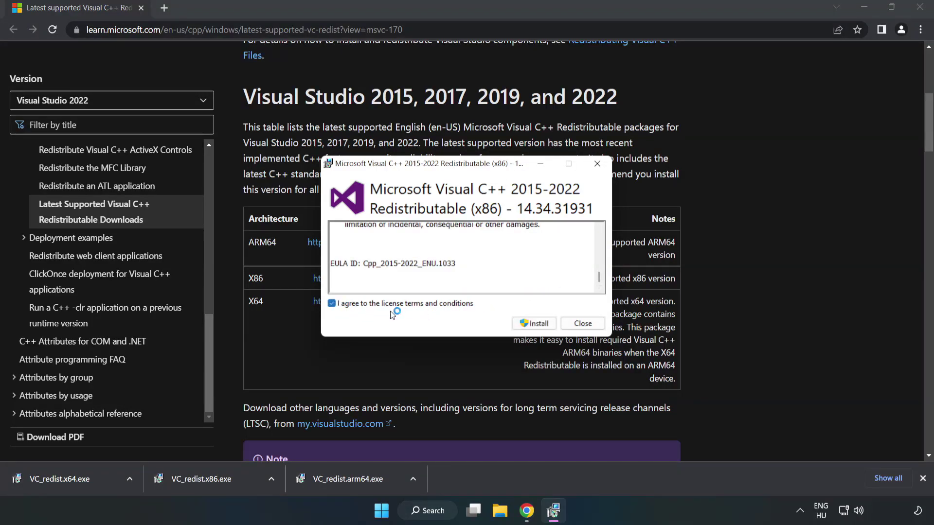
click(529, 325)
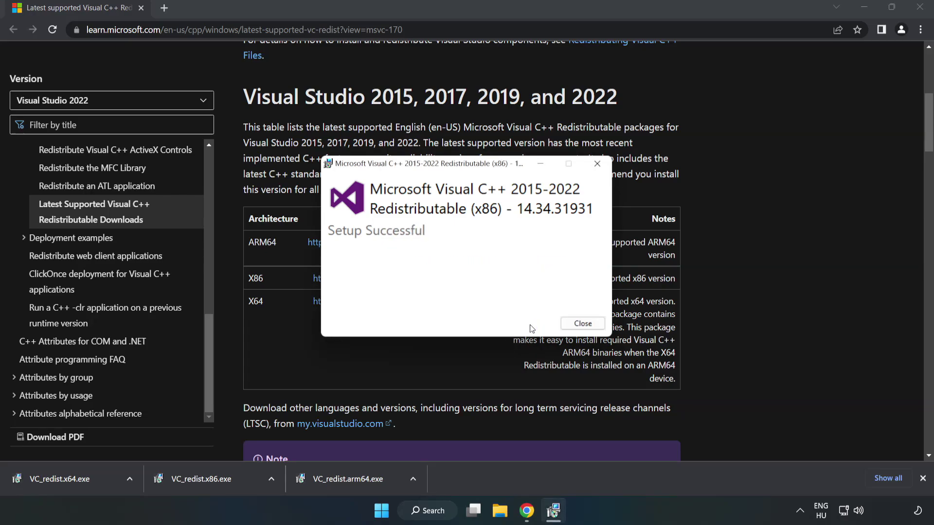
click(583, 324)
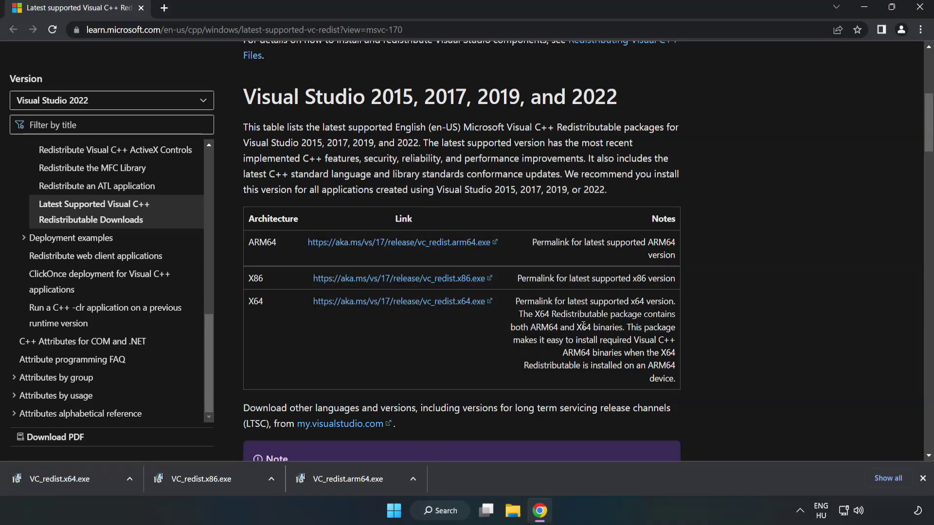
- Install Visual C++ 2015-2022 Redistributable x64 14.34.31931 from VC_redist.x64.exe, then close setup
click(50, 477)
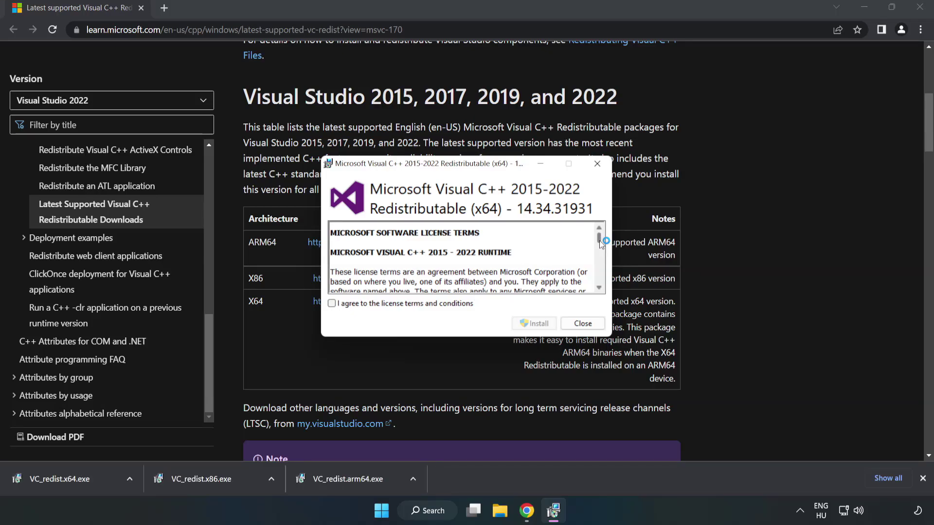
drag(599, 240, 600, 283)
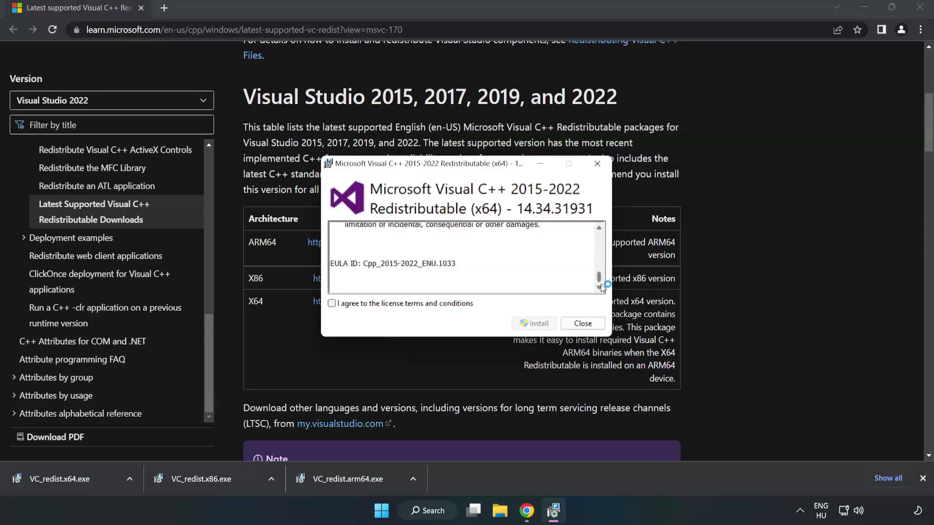
click(332, 303)
click(529, 321)
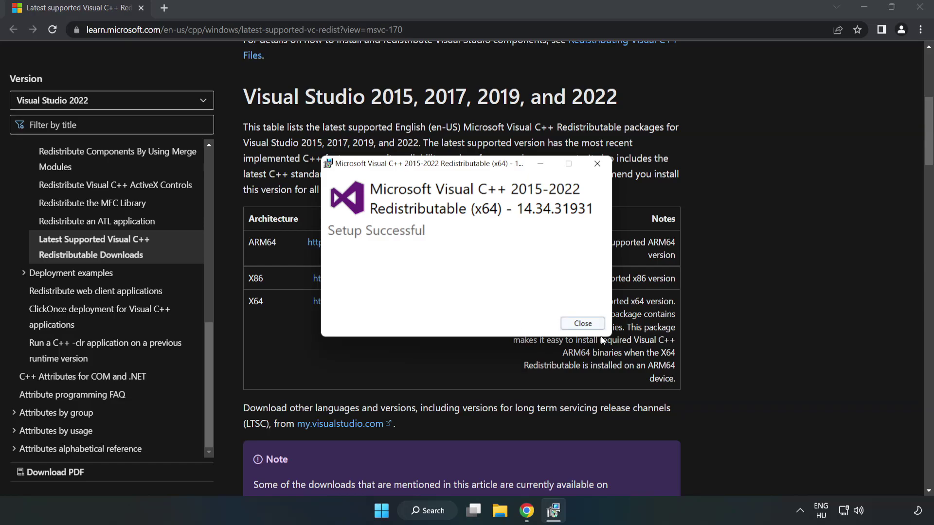
click(582, 324)
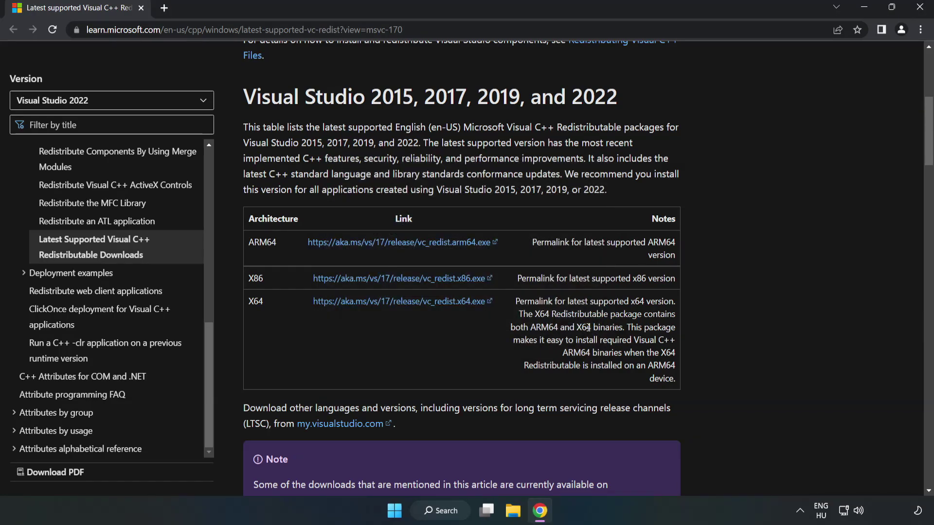
- Close Chrome and run Command Prompt as administrator from a 'cmd' search, centred on screen
click(920, 13)
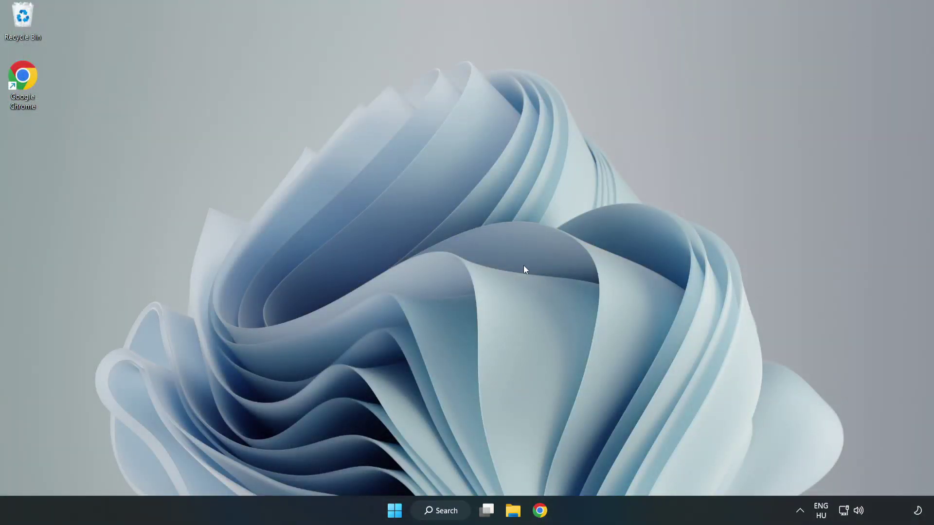
click(452, 512)
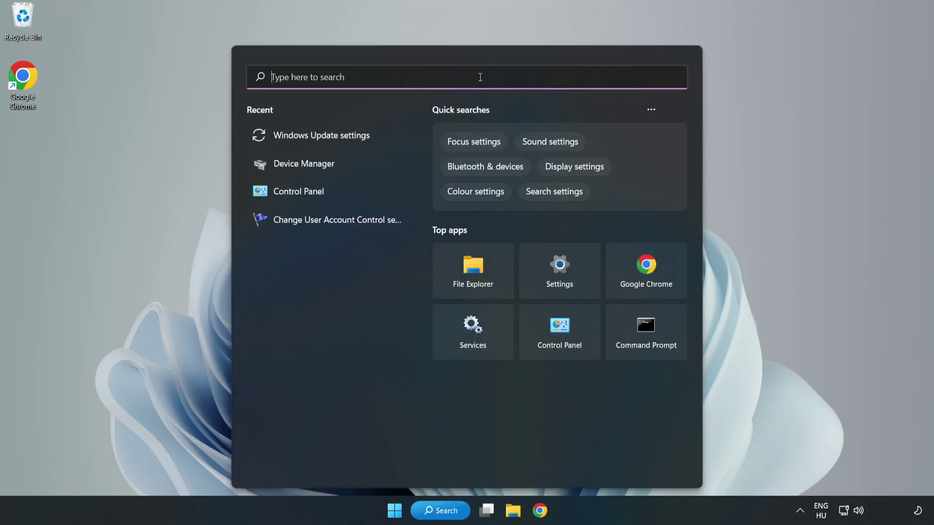
text(cmd)
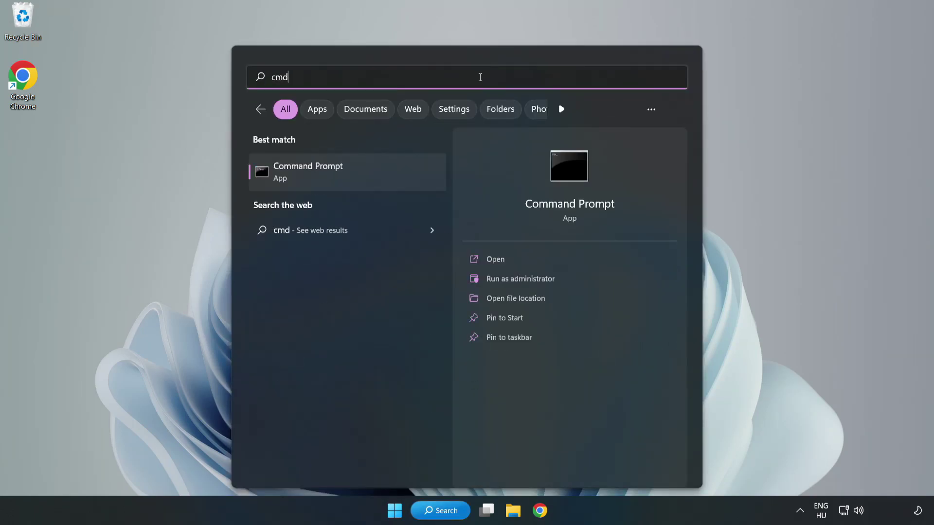
right_click(367, 176)
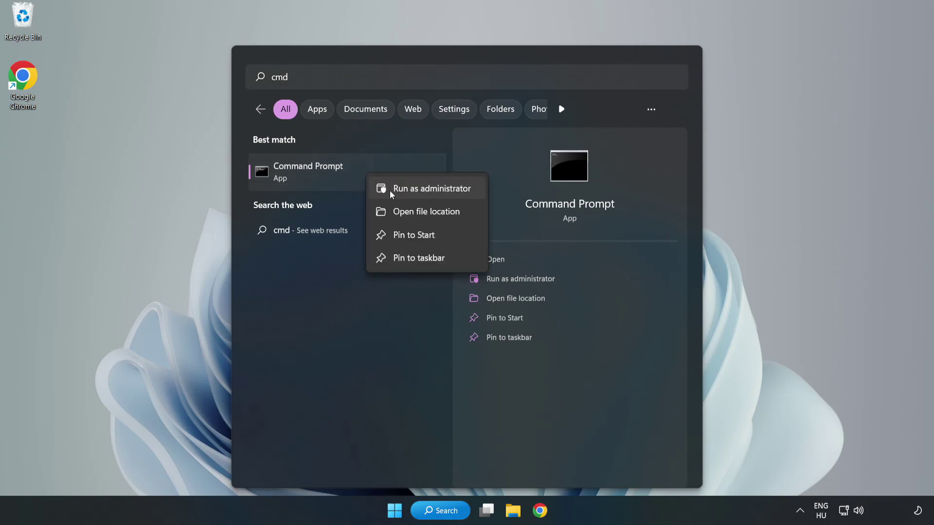
click(403, 190)
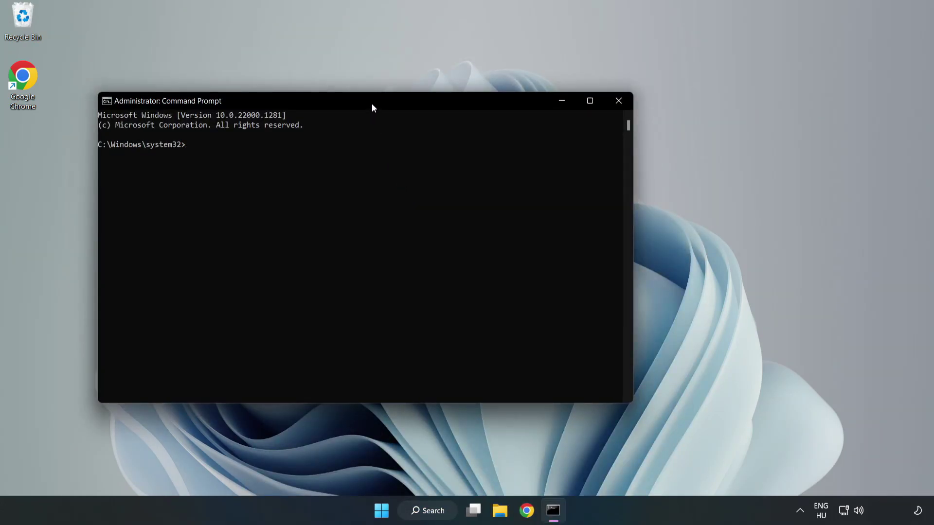
drag(373, 107, 475, 110)
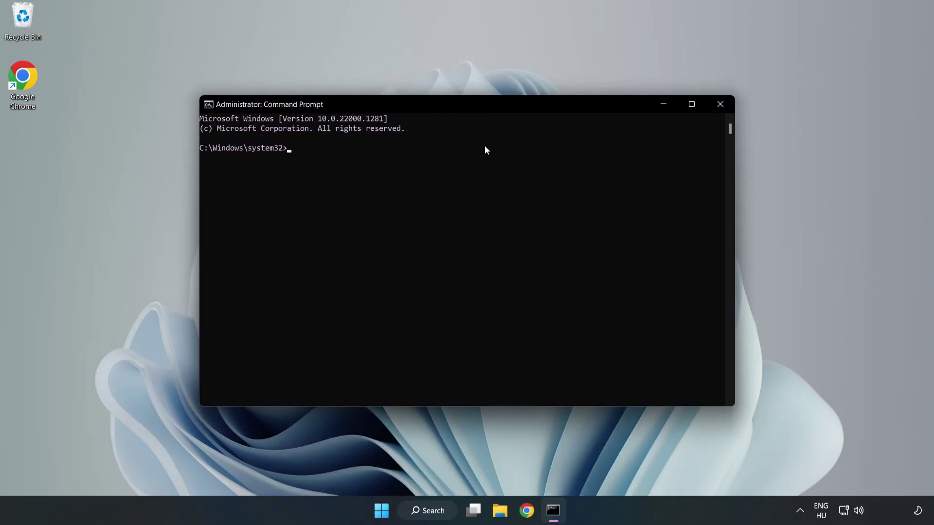
- Run sfc /scannow and close Command Prompt once it reports no integrity violations
text(sfc)
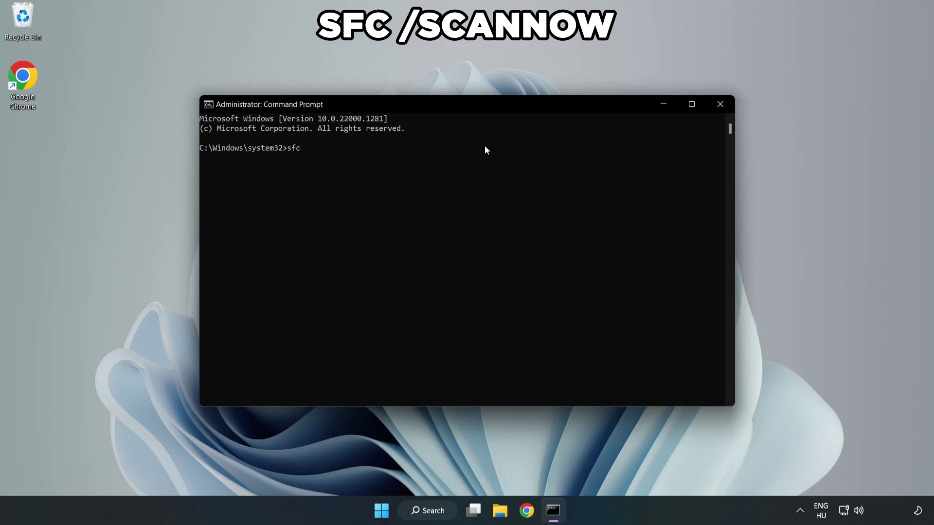
text( /scannow)
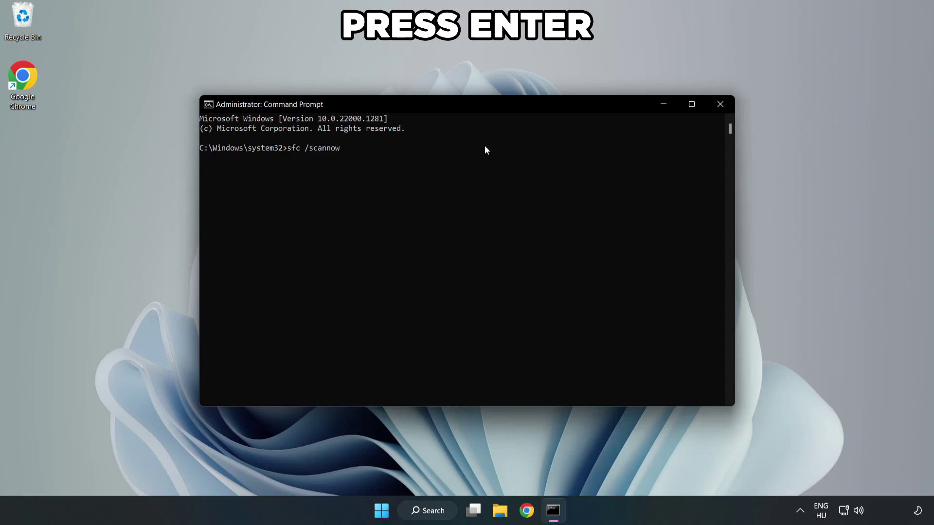
key(Return)
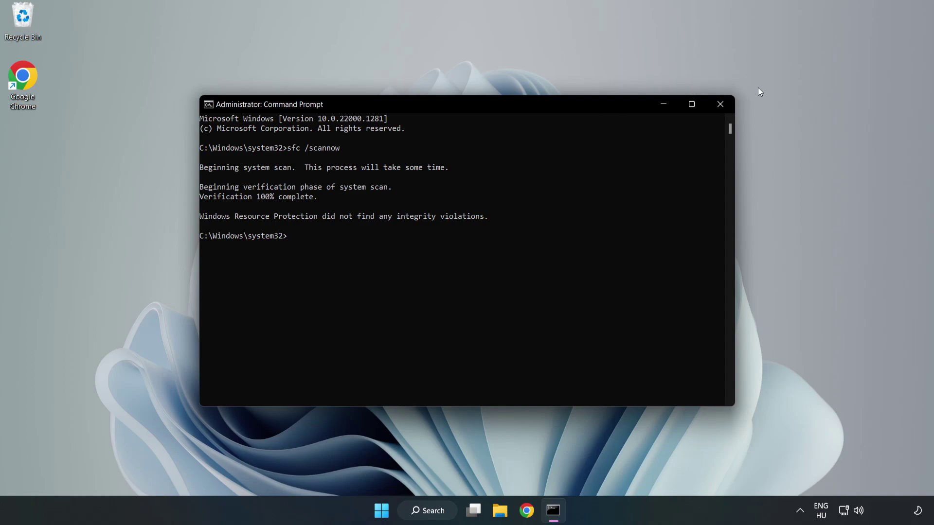
click(719, 108)
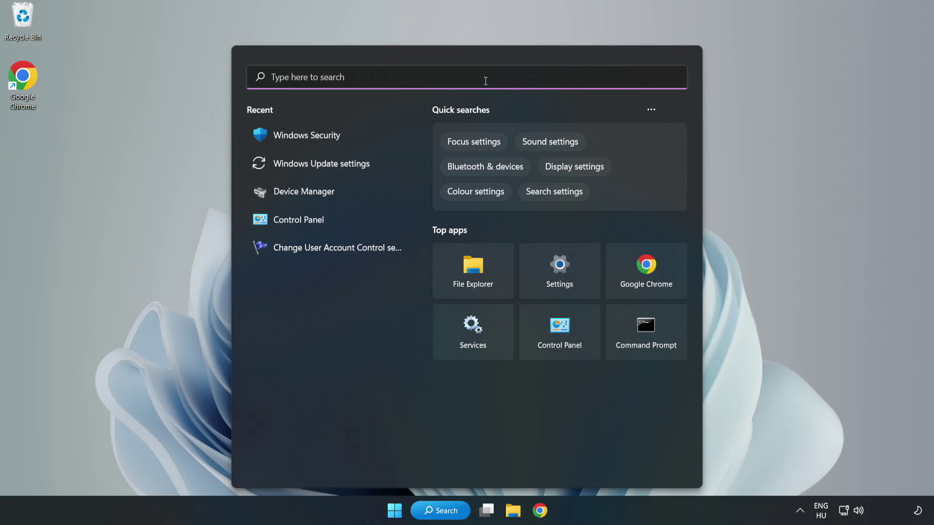
- Search for 'security' and launch the Windows Security app
text(sec)
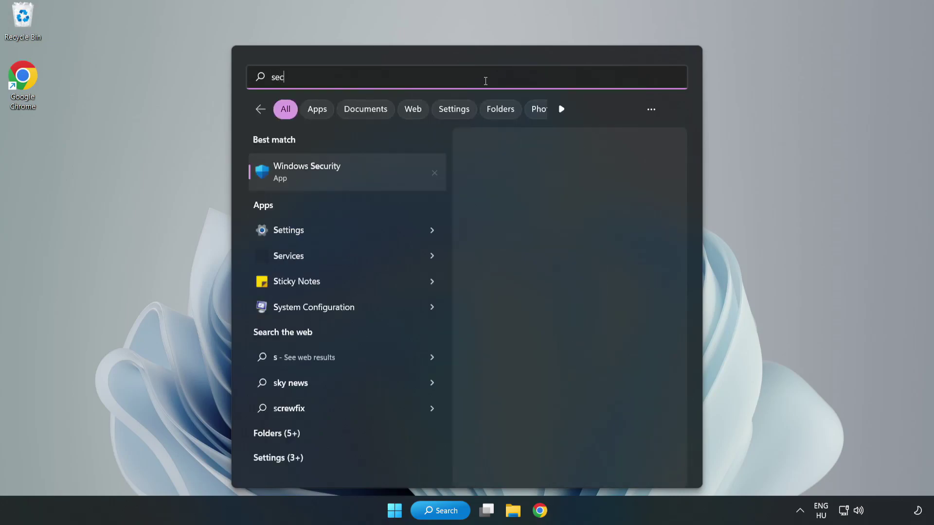
text(urity)
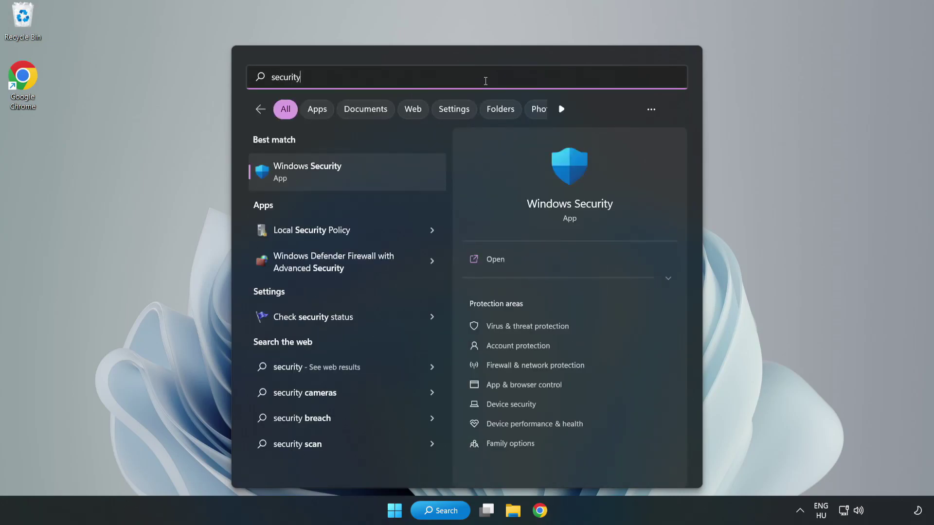
click(337, 176)
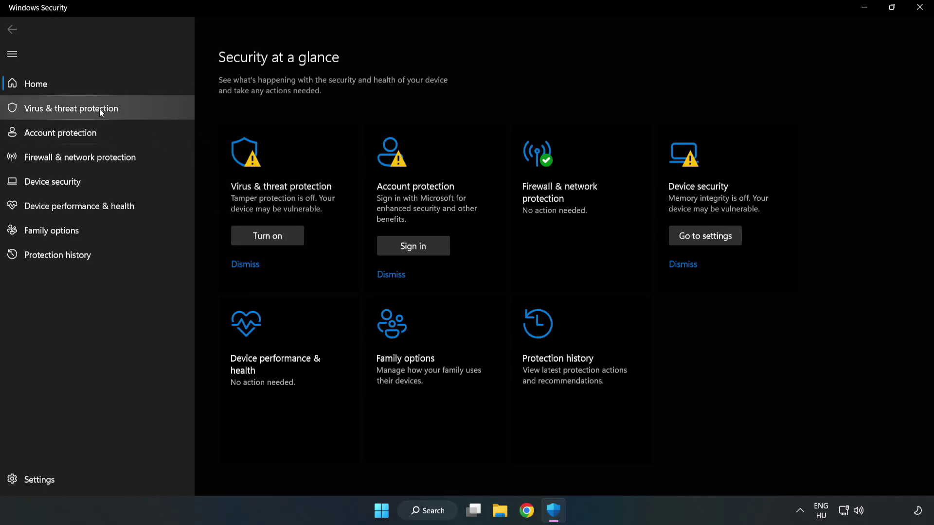
- Go to Virus & threat protection > Manage settings > Add or remove exclusions, which lists none
click(61, 112)
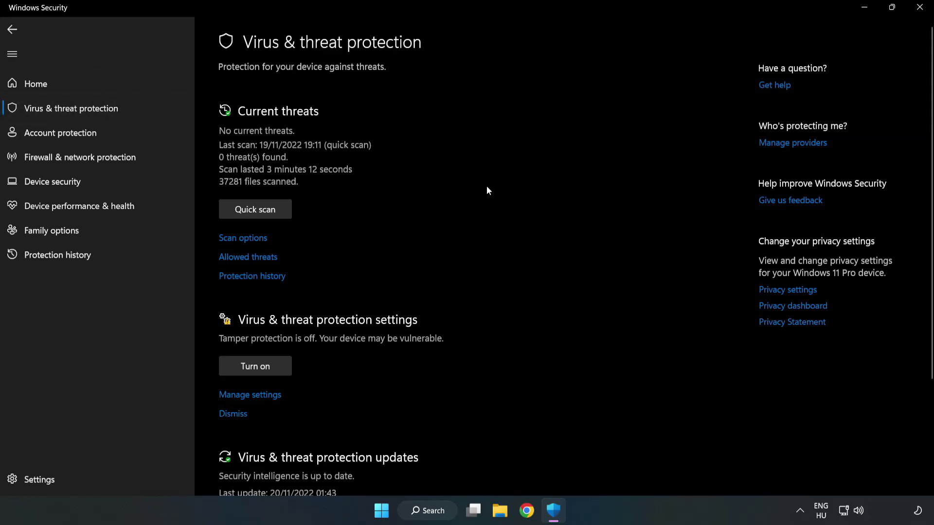
scroll(488, 190, down, 3)
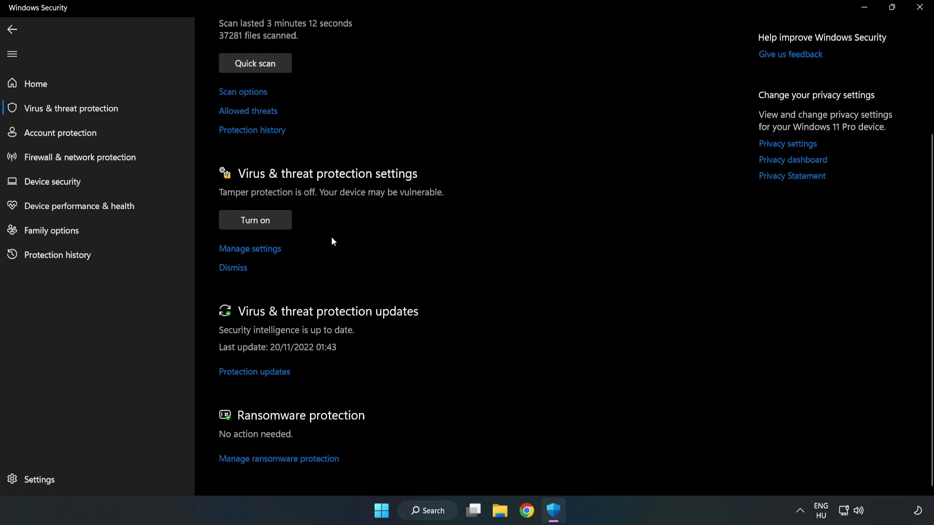
click(256, 253)
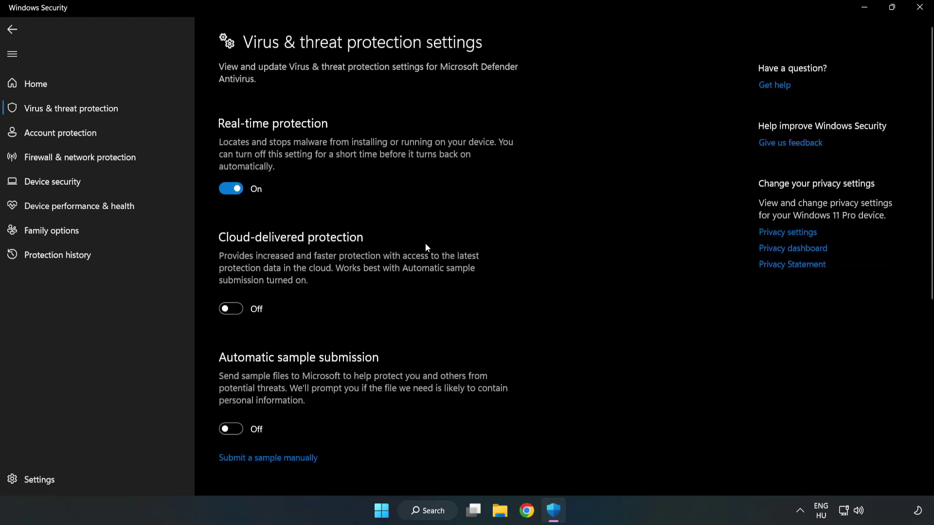
scroll(595, 247, down, 6)
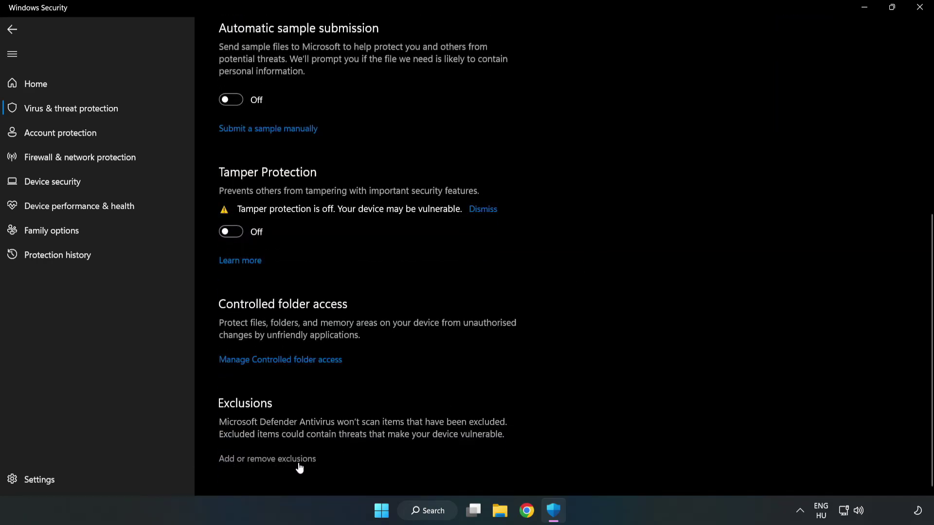
scroll(277, 460, up, 2)
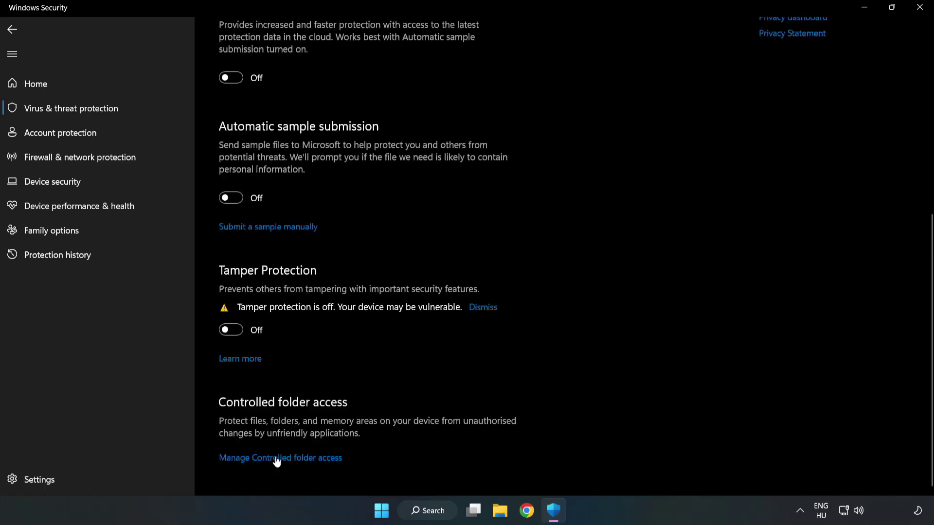
click(275, 457)
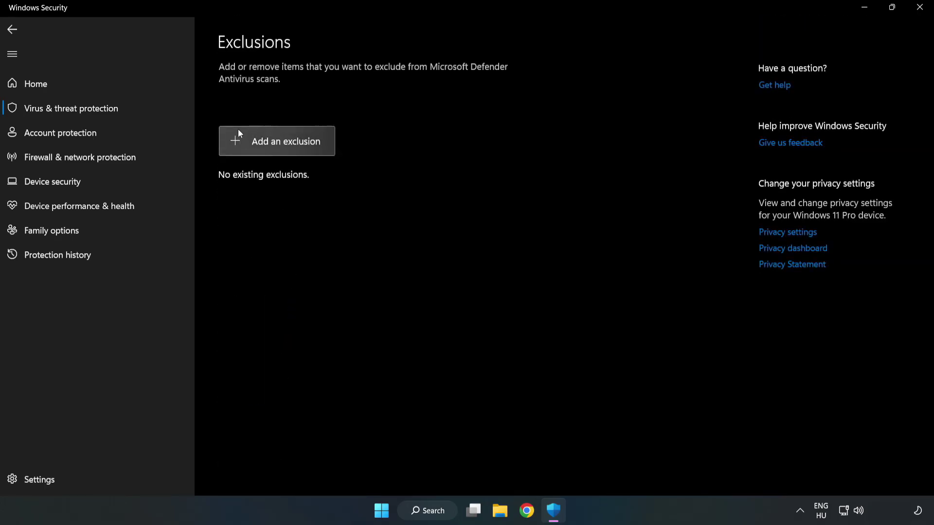
- Add a file exclusion for the NOT WORKING APP shortcut in C:\Program Files (x86) (chrome.exe), then close Windows Security
click(286, 147)
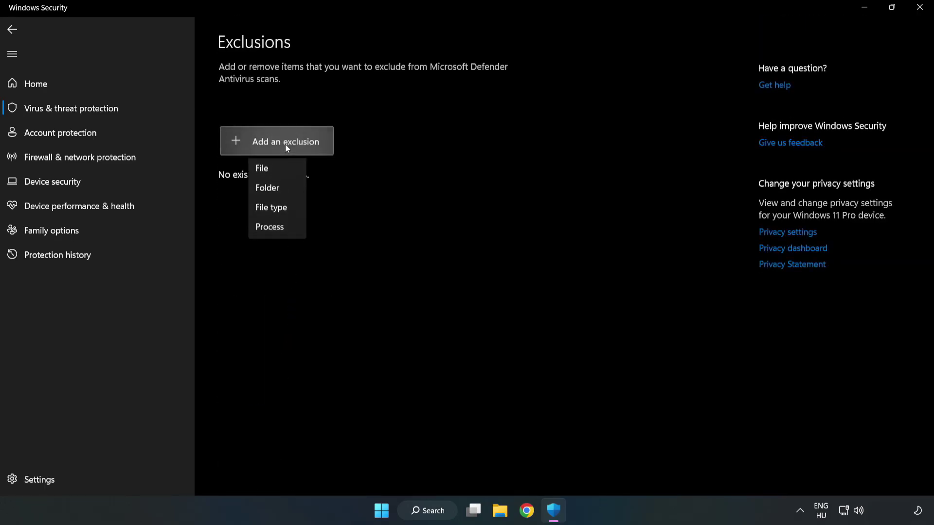
click(266, 172)
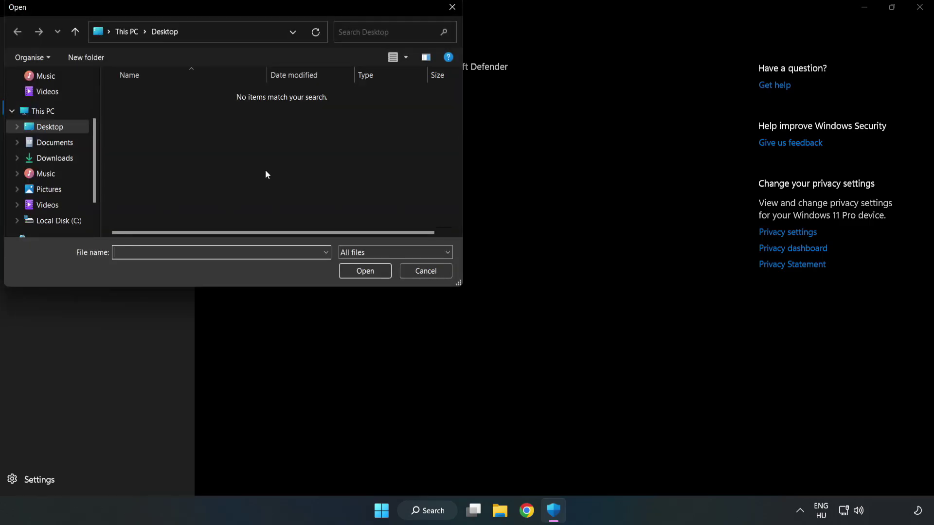
drag(251, 12, 430, 107)
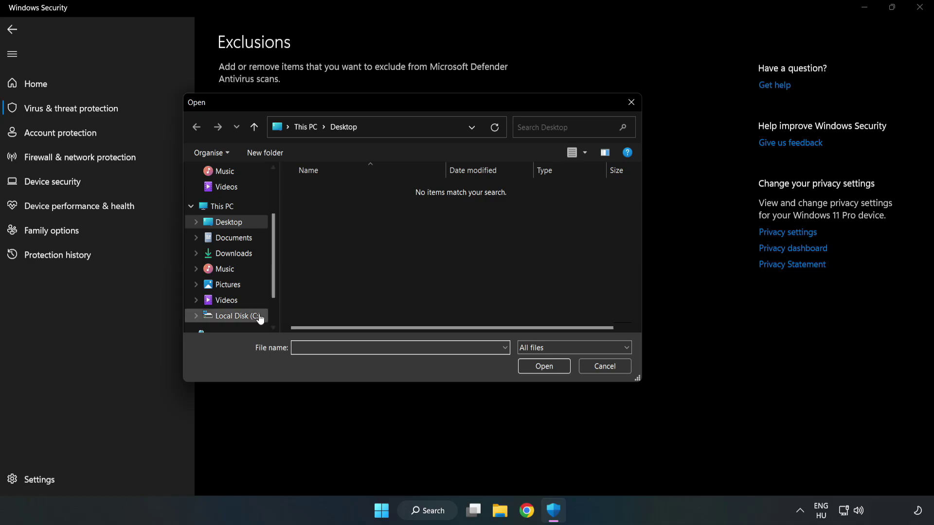
click(239, 316)
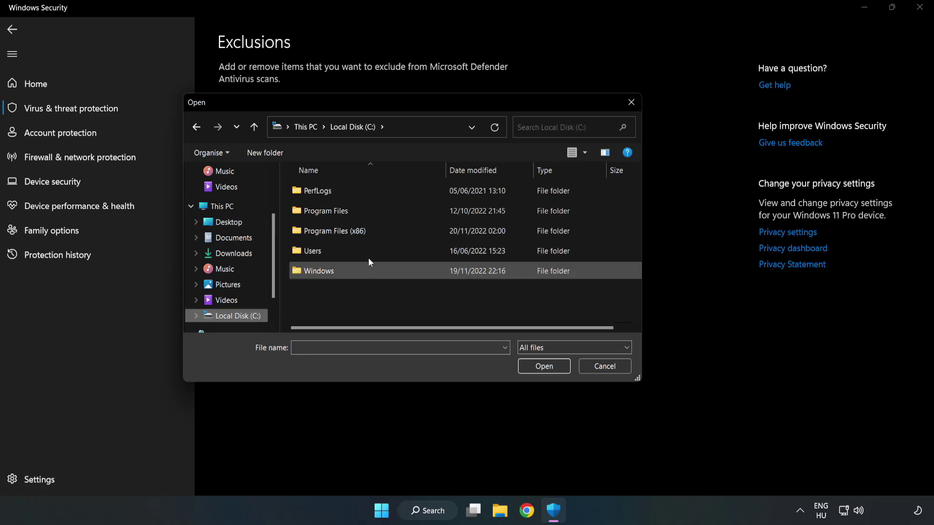
double_click(366, 232)
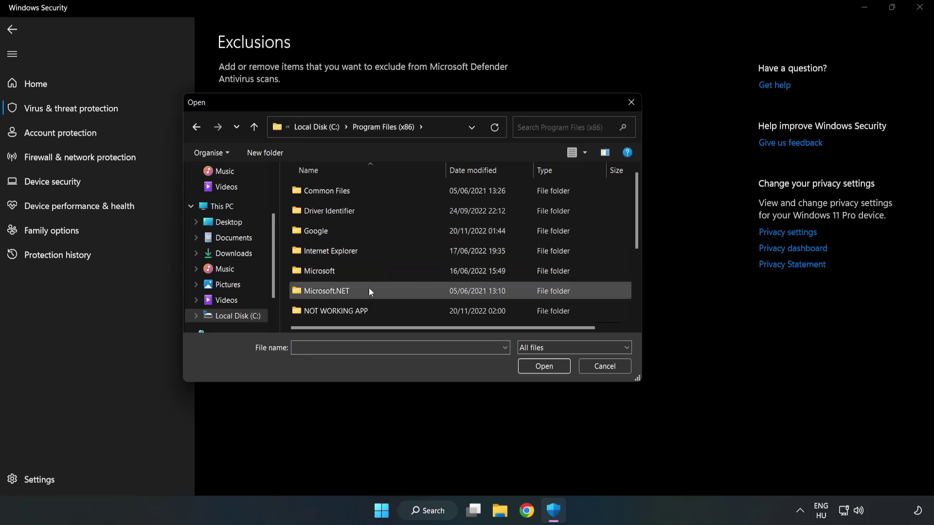
double_click(367, 310)
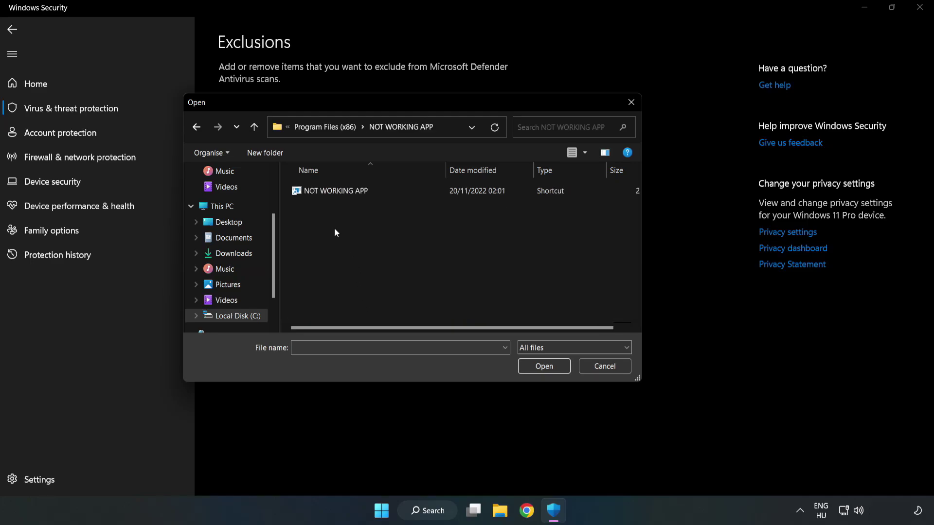
click(329, 190)
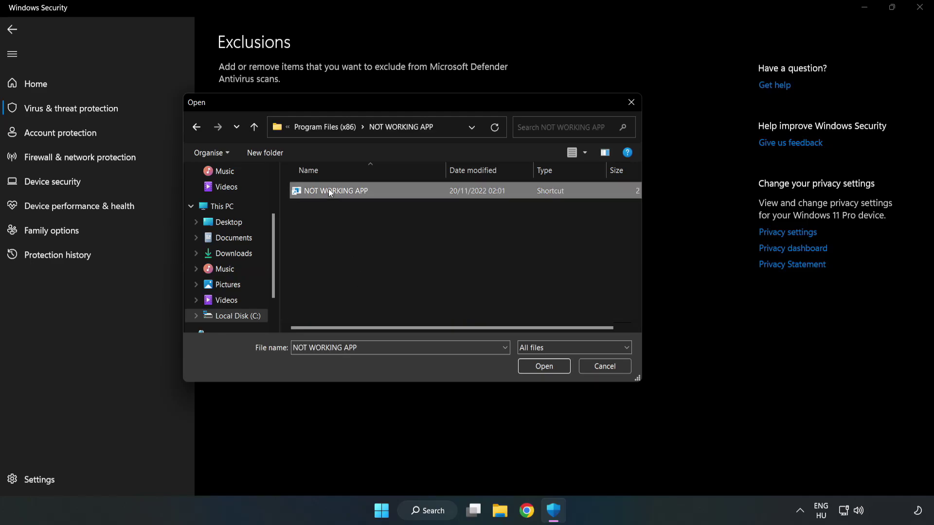
click(543, 366)
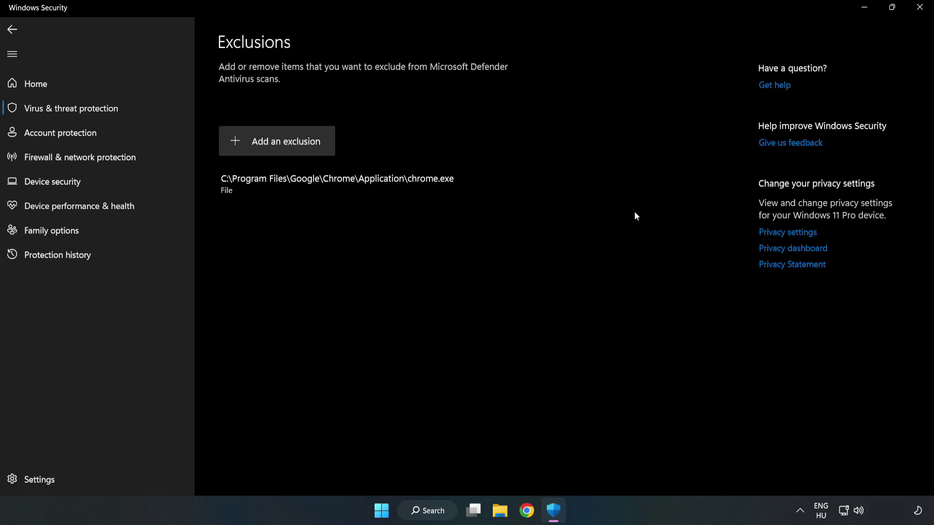
click(918, 12)
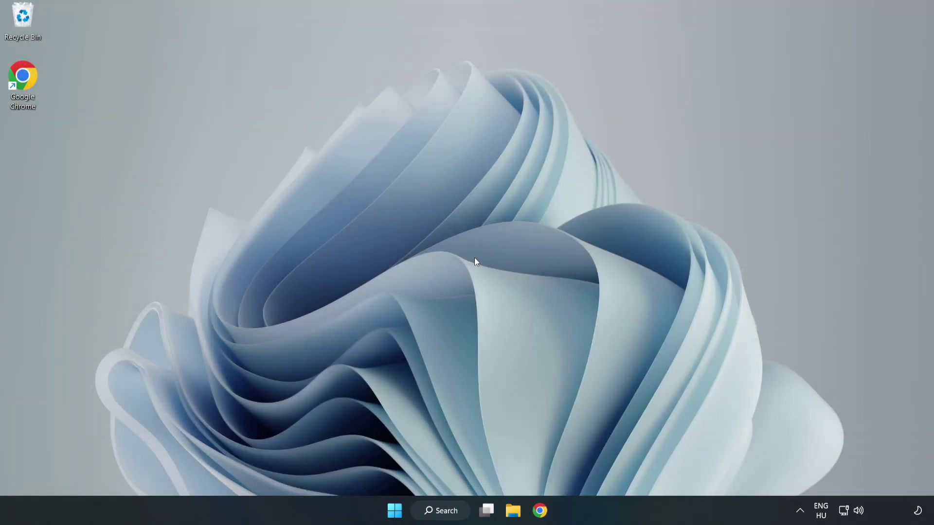
- Show the Start menu's power options: Sleep, Shut down and Restart
click(395, 510)
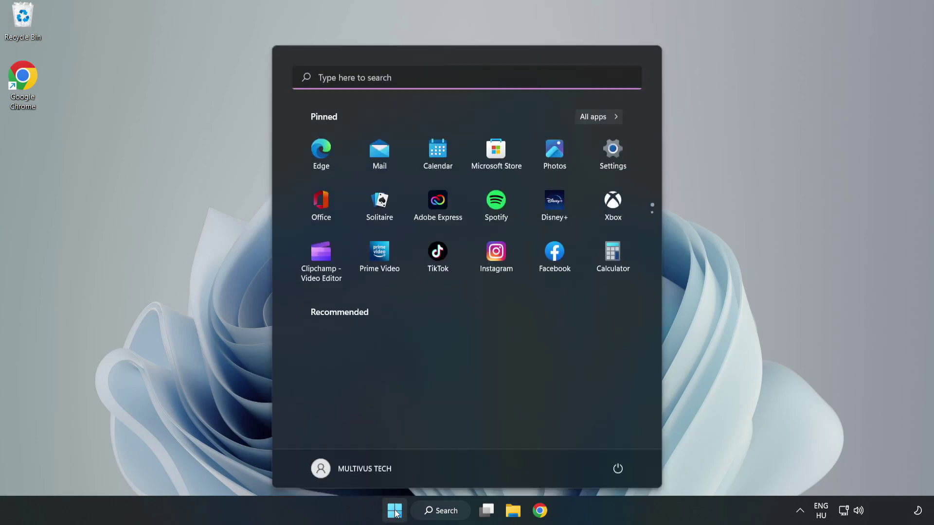
click(619, 468)
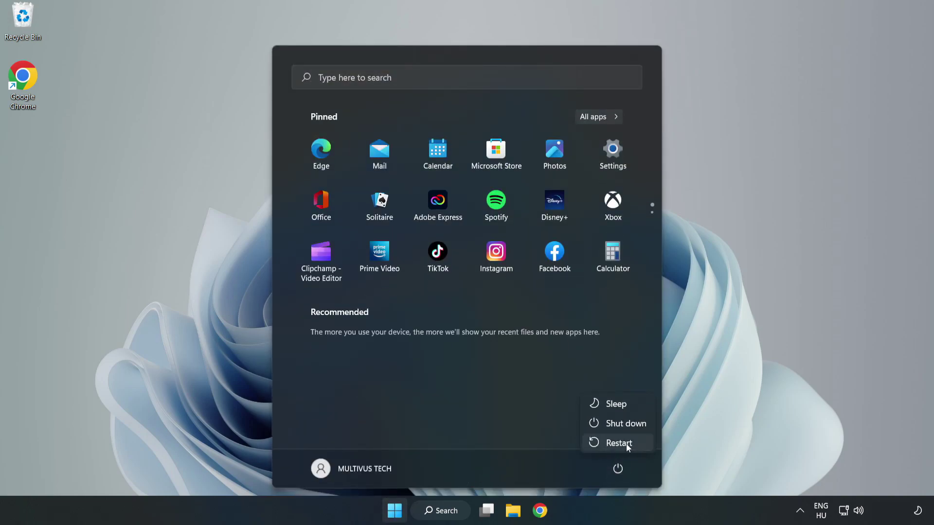